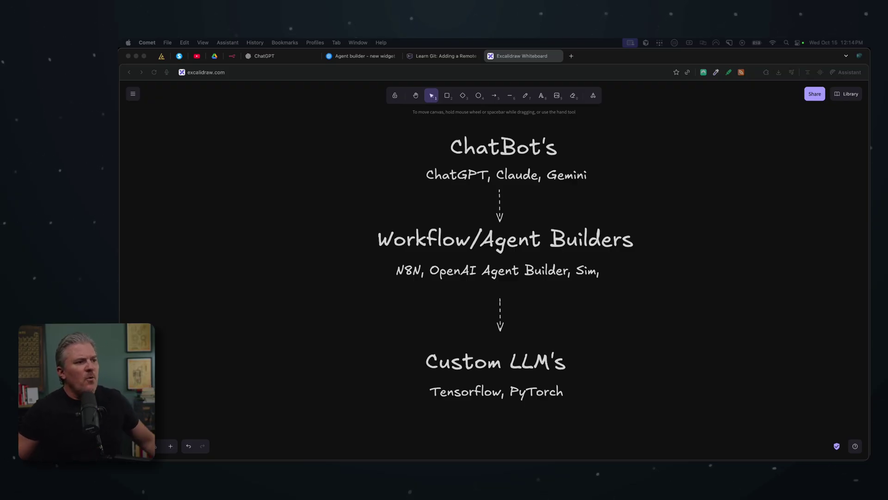
Show the Airtable - Custom RSS Content Generator workflow from n8n's Personal list, then return to Excalidraw.
left_click(517, 148)
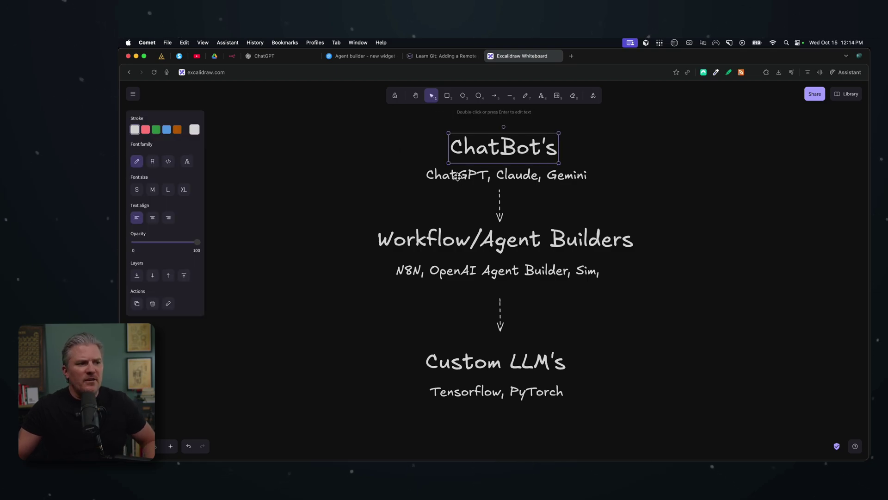
left_click(591, 153)
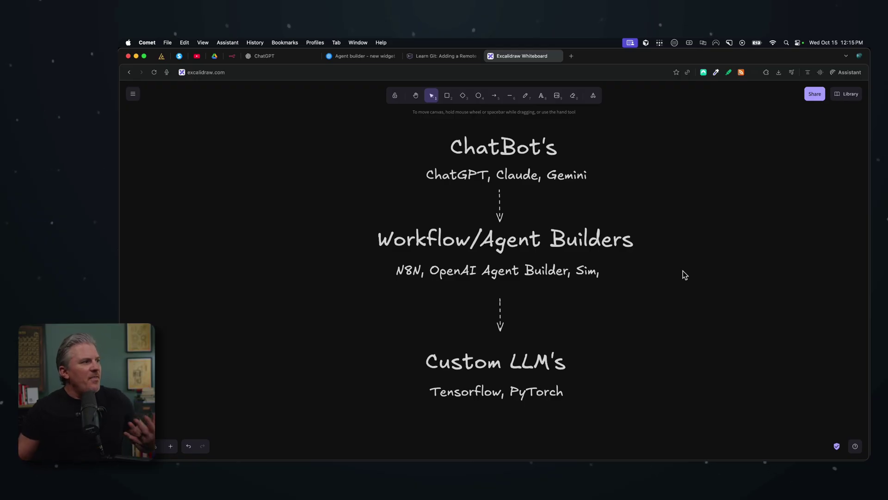
left_click(232, 56)
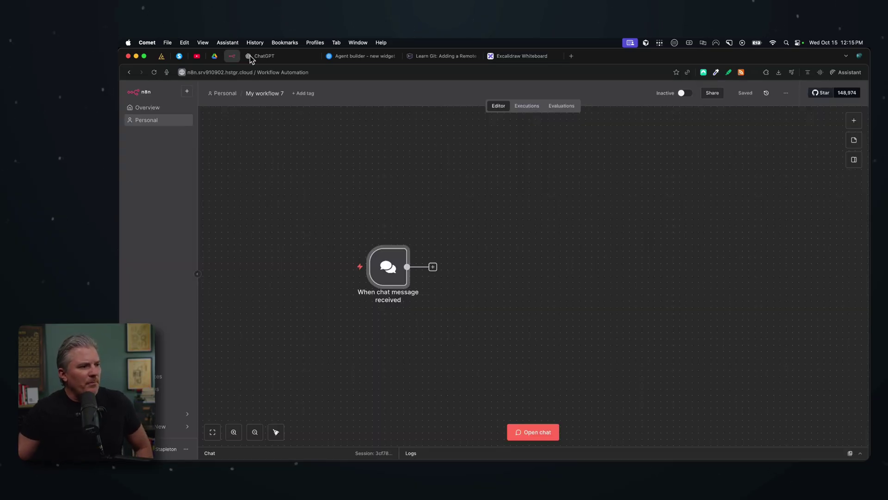
left_click(233, 93)
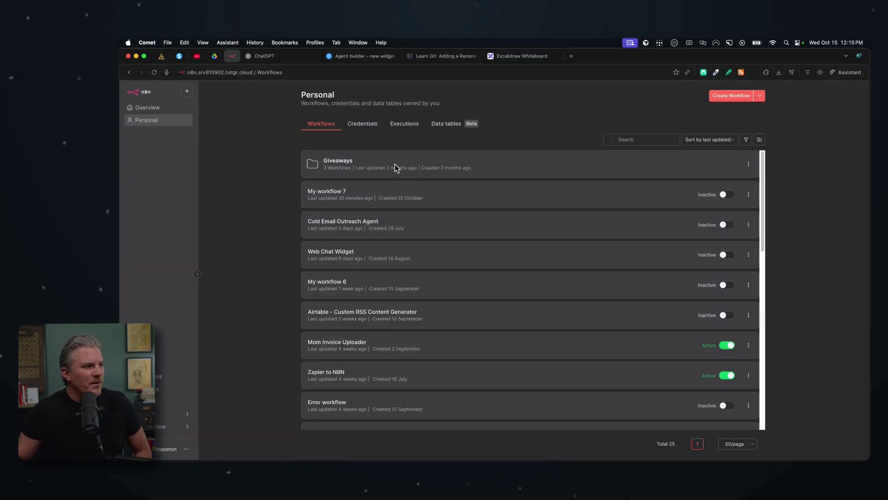
scroll(339, 263, "down", 3)
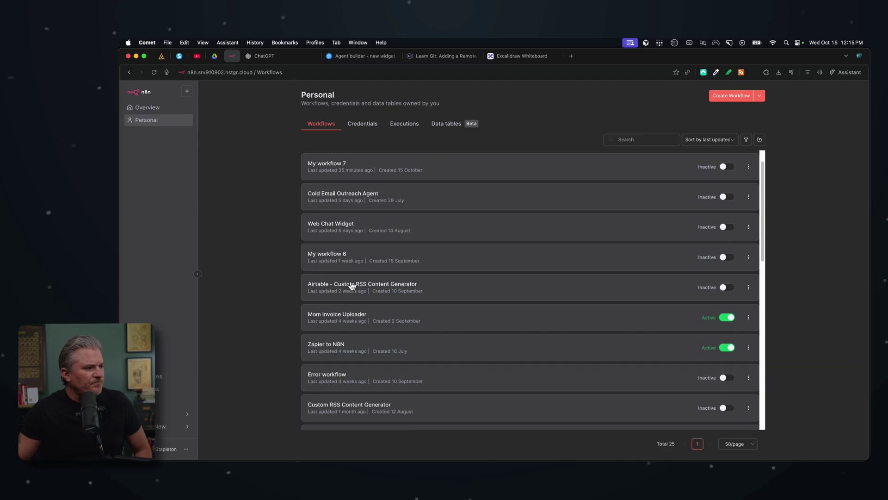
left_click(350, 286)
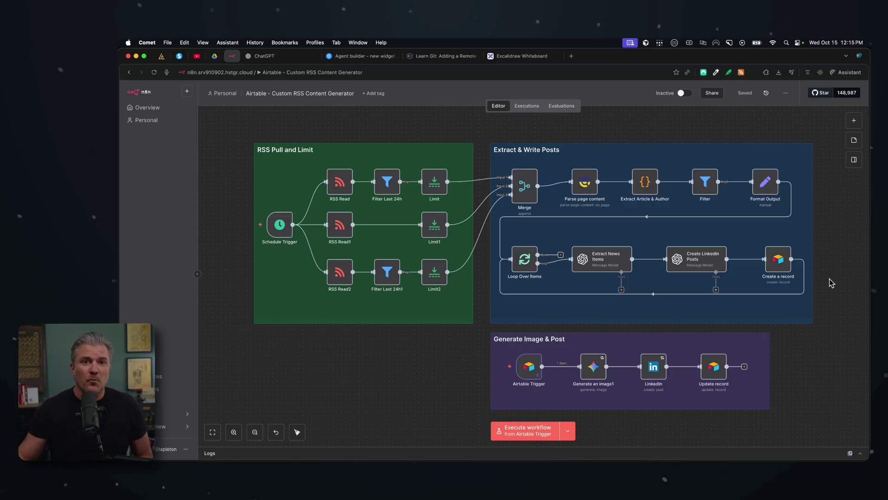
left_click(524, 59)
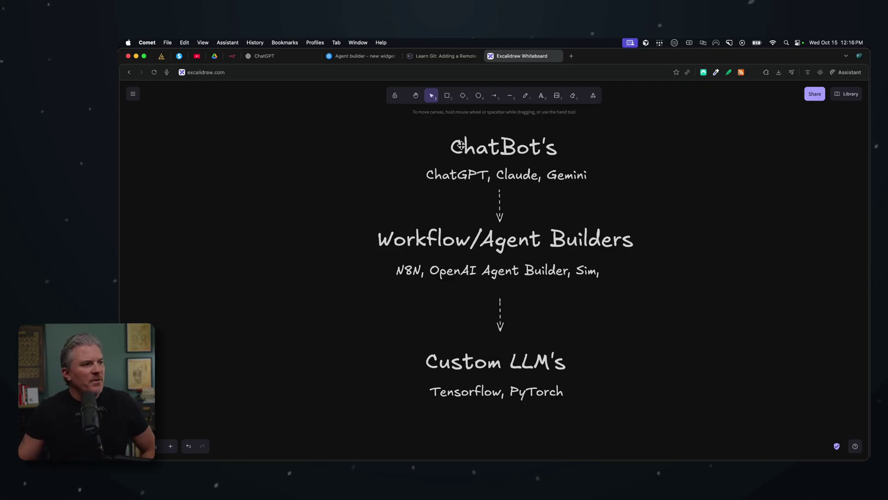
Select the ChatBot's heading on the whiteboard.
left_click(461, 146)
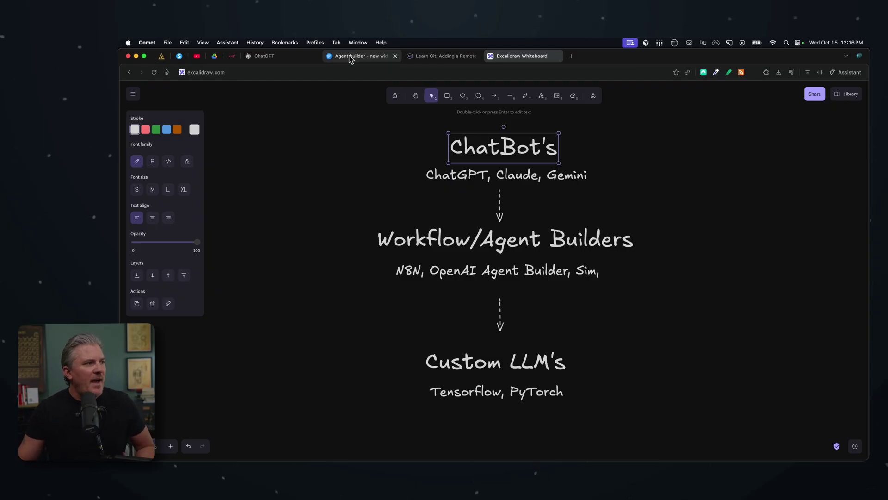
Place the whiteboard tab before Learn Git, then preview a blank GPT's Configure form and return to Explore GPTs.
left_click_drag(504, 58, 423, 57)
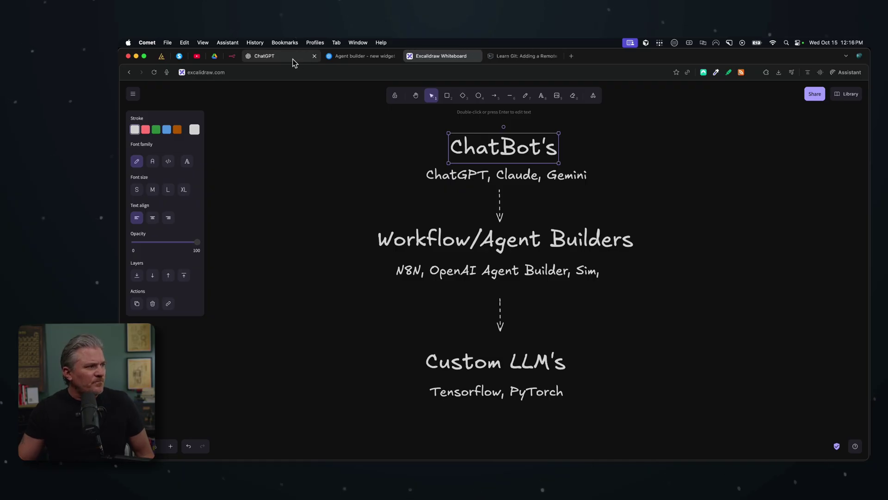
left_click(278, 56)
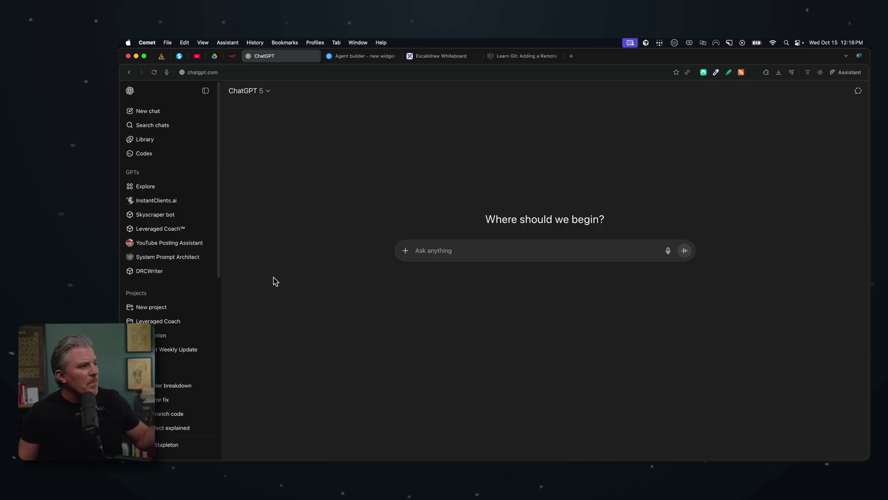
left_click(139, 187)
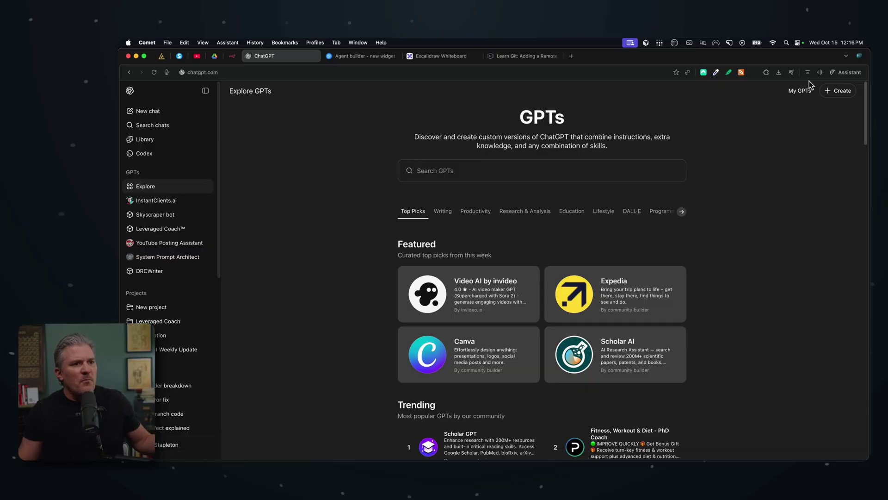
left_click(837, 91)
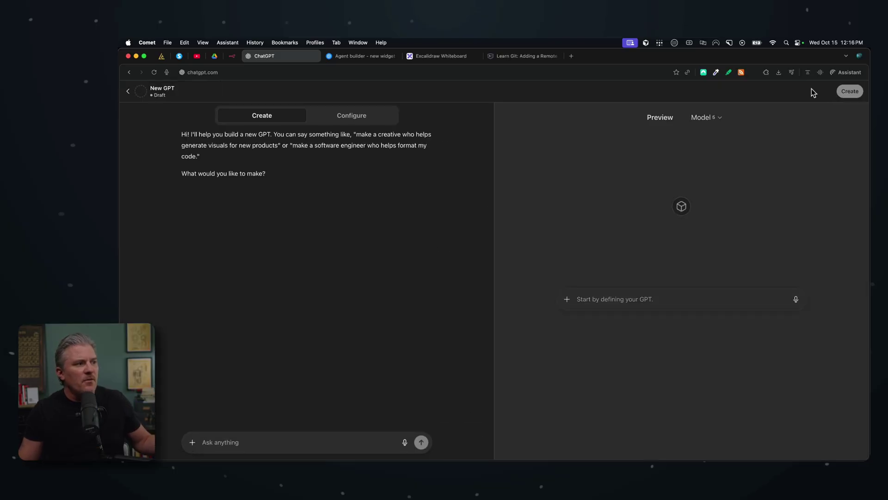
left_click(350, 119)
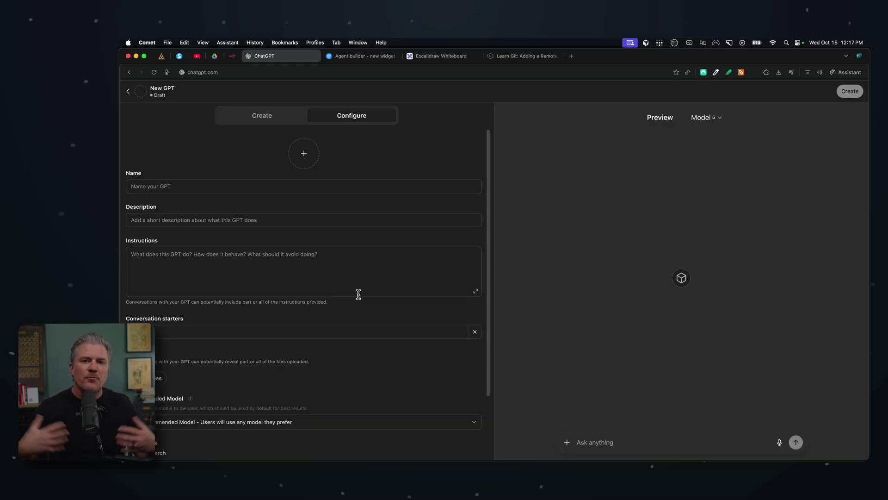
left_click(130, 92)
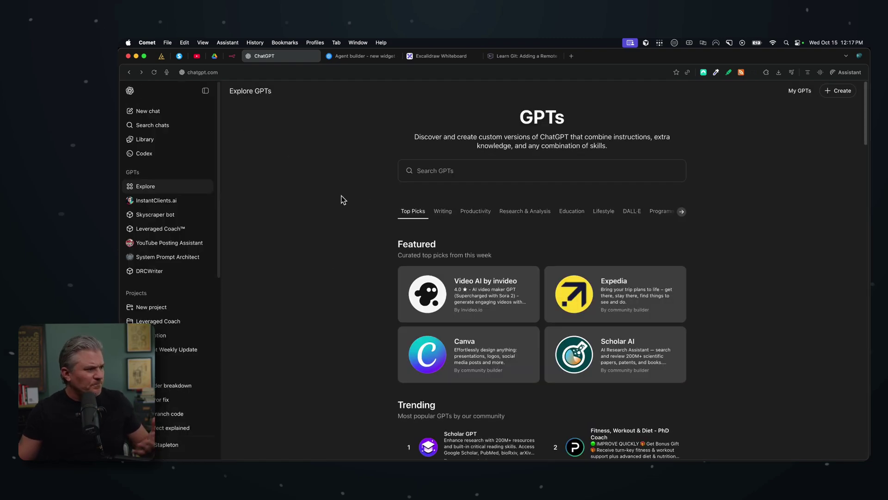
Open the YouTube Posting Assistant from My GPTs in Configure view and highlight its description.
left_click(801, 91)
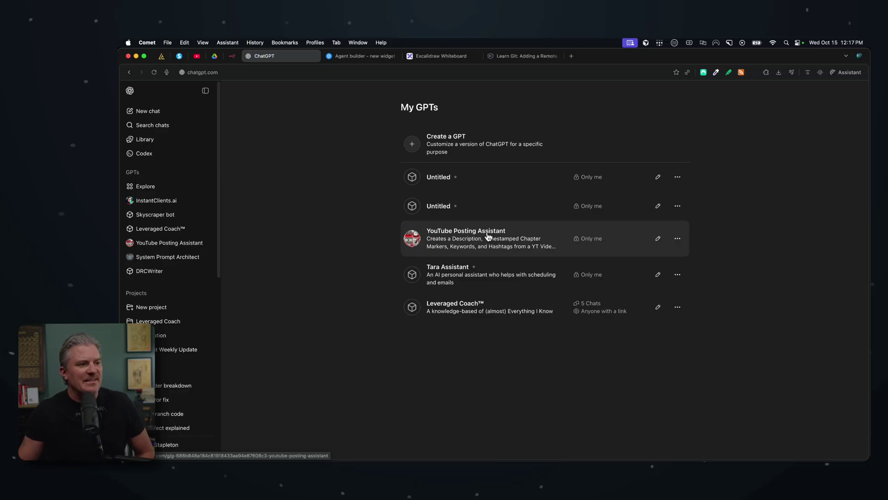
left_click(658, 239)
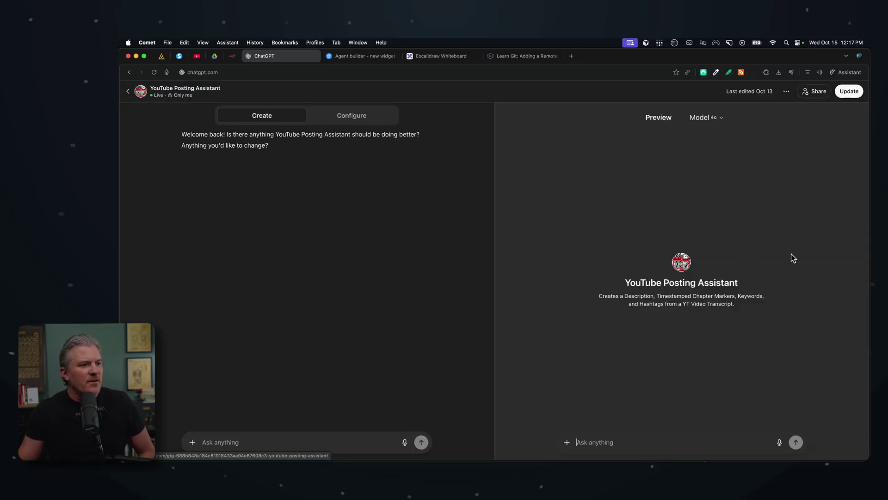
left_click(351, 116)
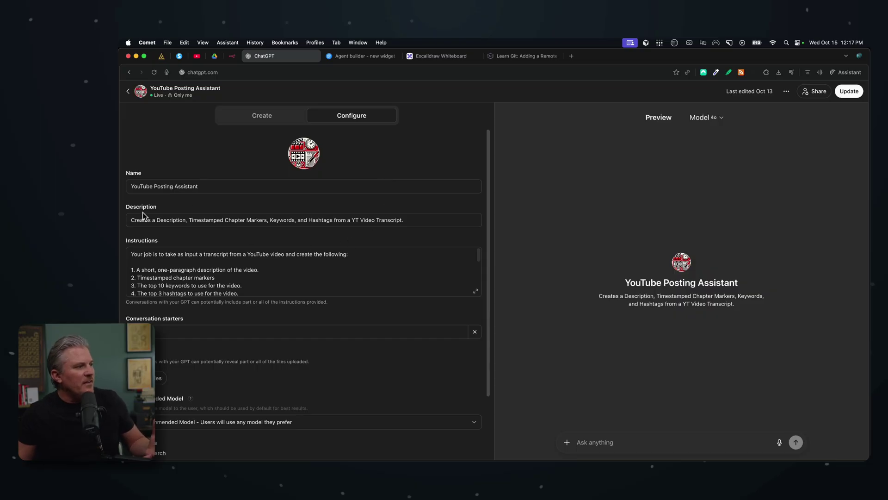
mouse_move(131, 220)
left_mouse_down()
mouse_move(407, 218)
mouse_move(146, 218)
left_mouse_up()
left_click(233, 245)
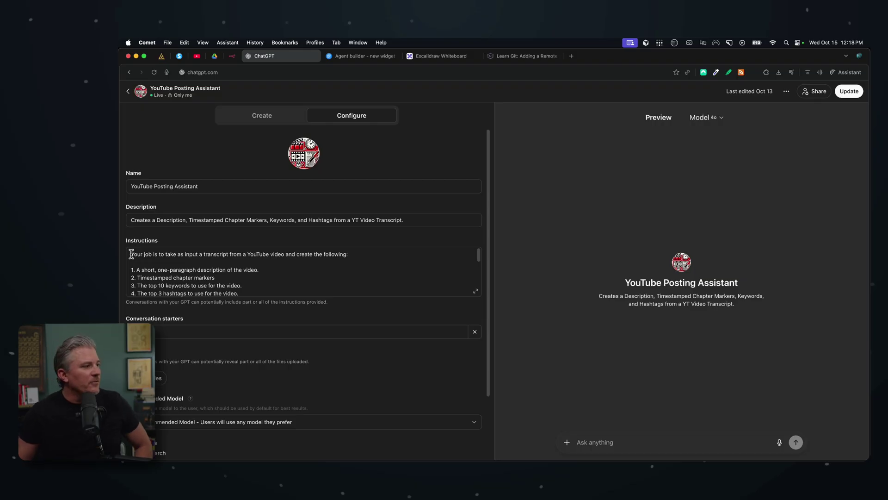
Scroll through the assistant's instructions, highlighting the opening line and the transcript timestamps sentence, then go back to My GPTs.
left_click_drag(130, 253, 348, 254)
left_click(319, 267)
scroll(256, 275, "down", 1)
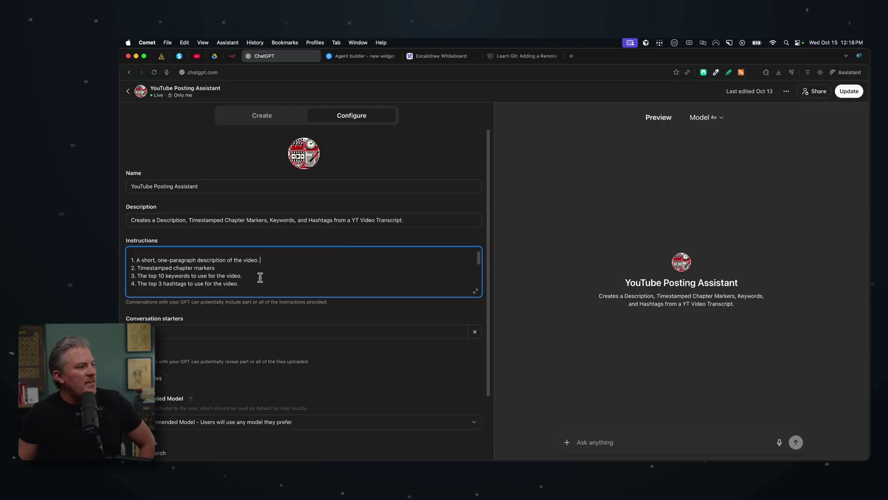
scroll(258, 278, "down", 2)
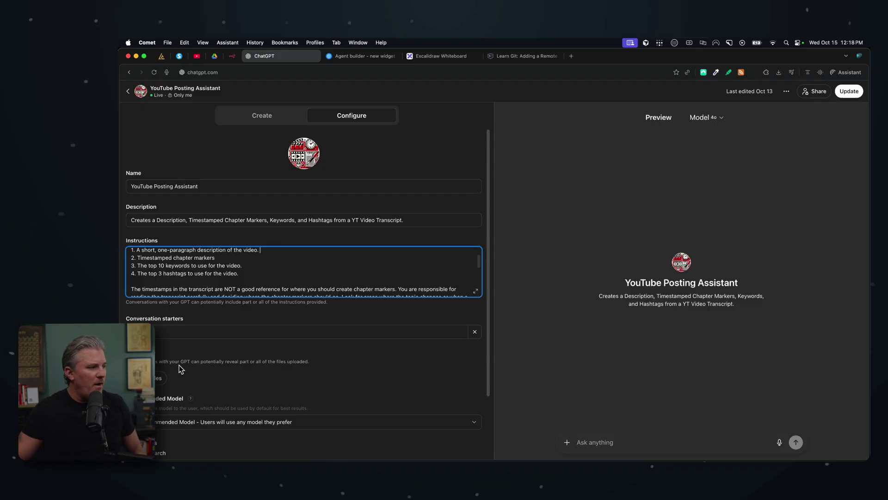
scroll(180, 365, "down", 3)
scroll(236, 219, "down", 3)
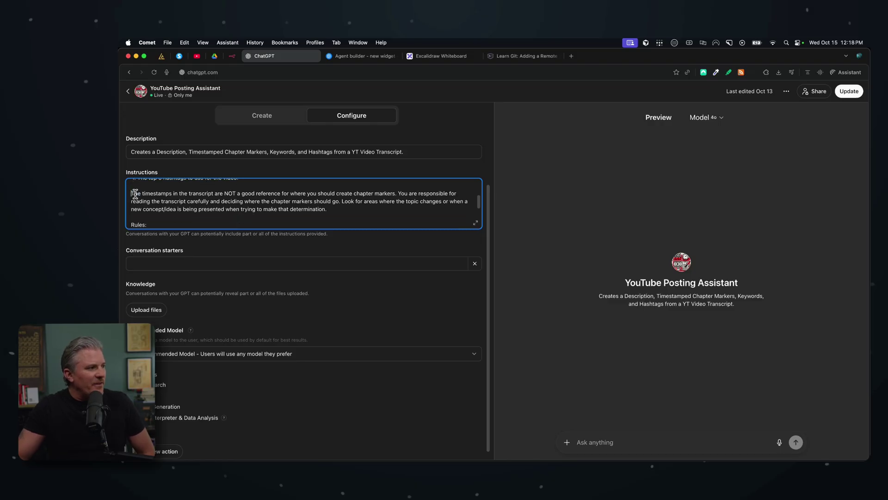
left_click_drag(131, 194, 382, 193)
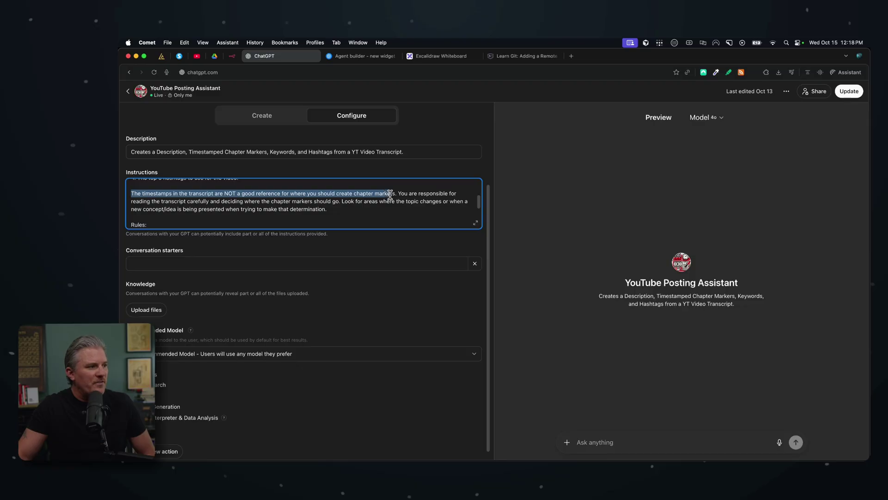
left_click(391, 201)
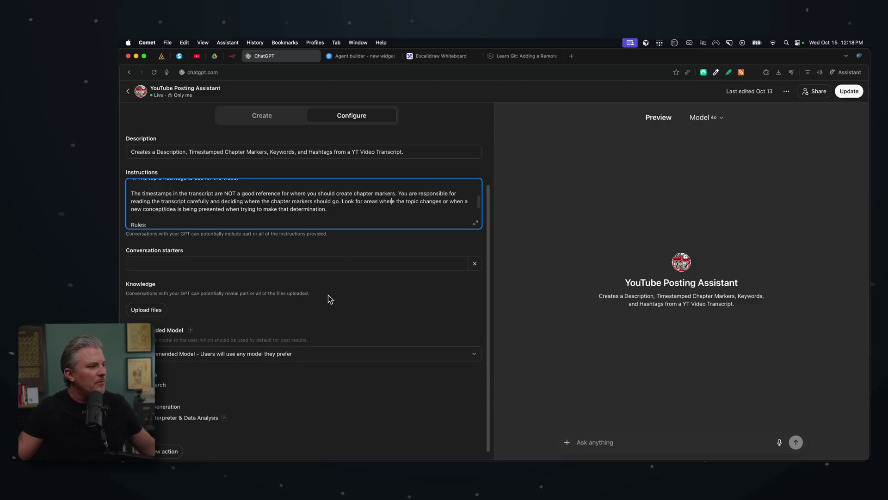
scroll(330, 298, "down", 1)
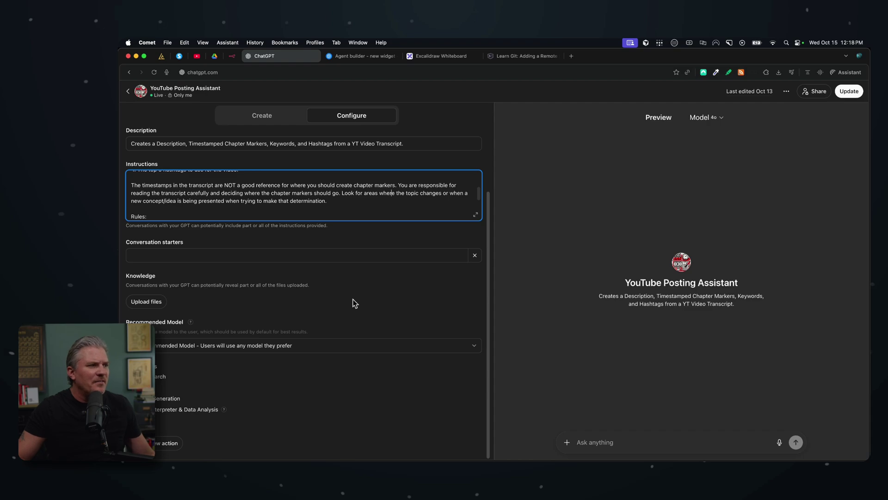
left_click(134, 93)
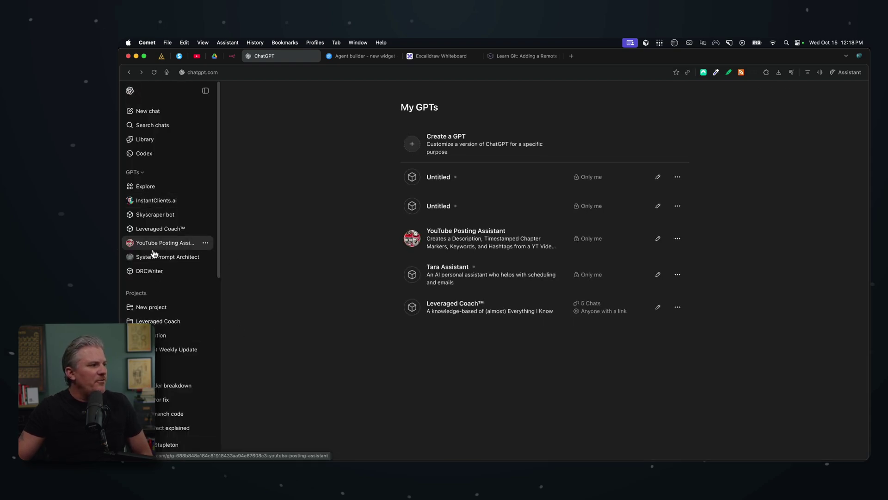
Start a YouTube Posting Assistant chat and attach Qwen 3 Coder.txt after previewing it.
left_click(154, 244)
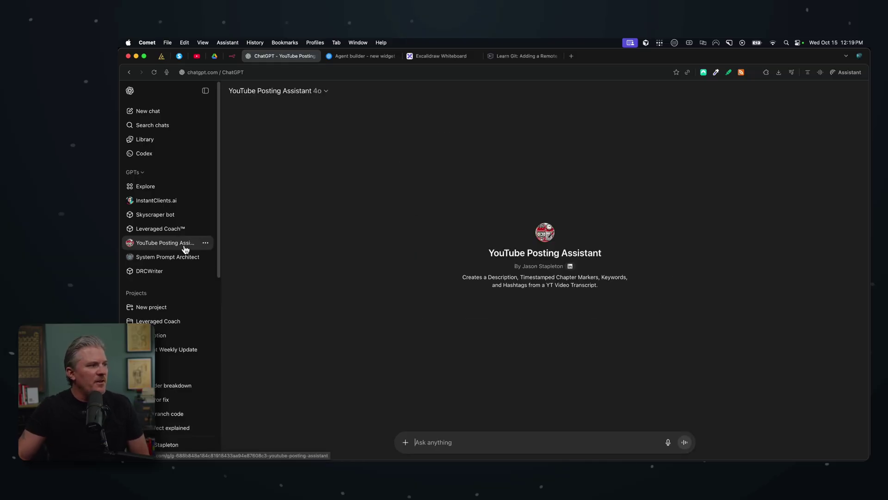
left_click(406, 443)
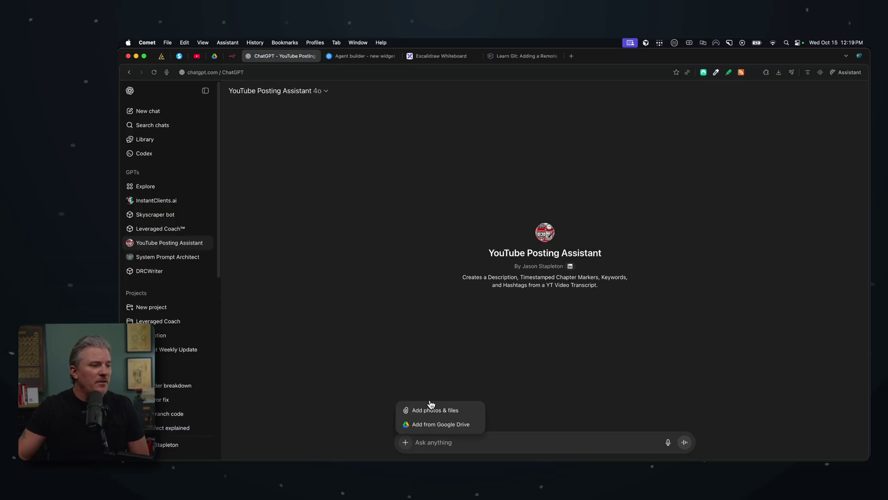
left_click(410, 407)
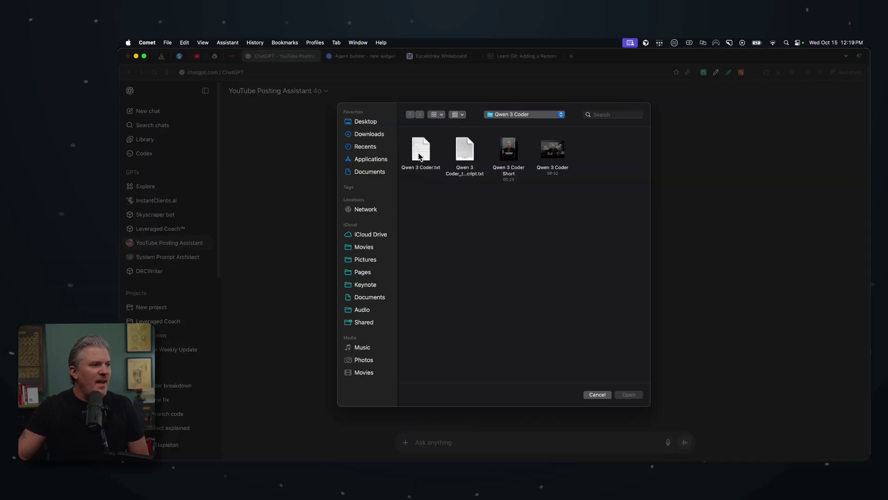
left_click(419, 157)
key("space")
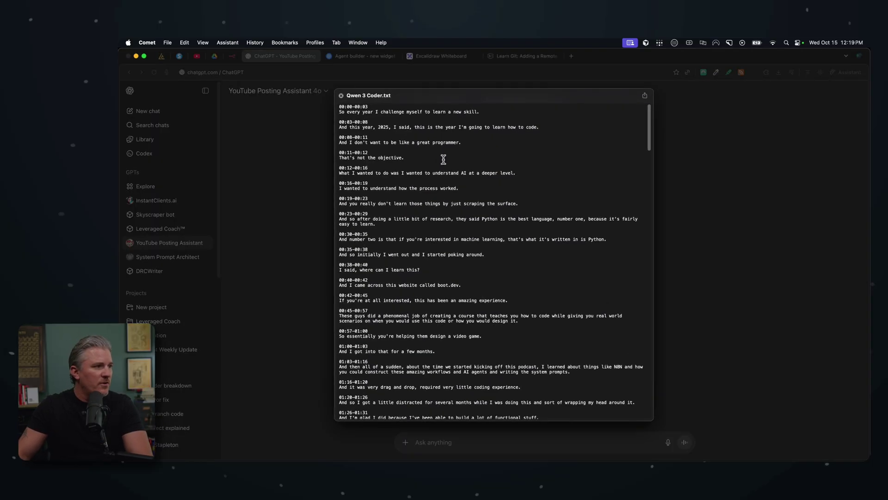
key("space")
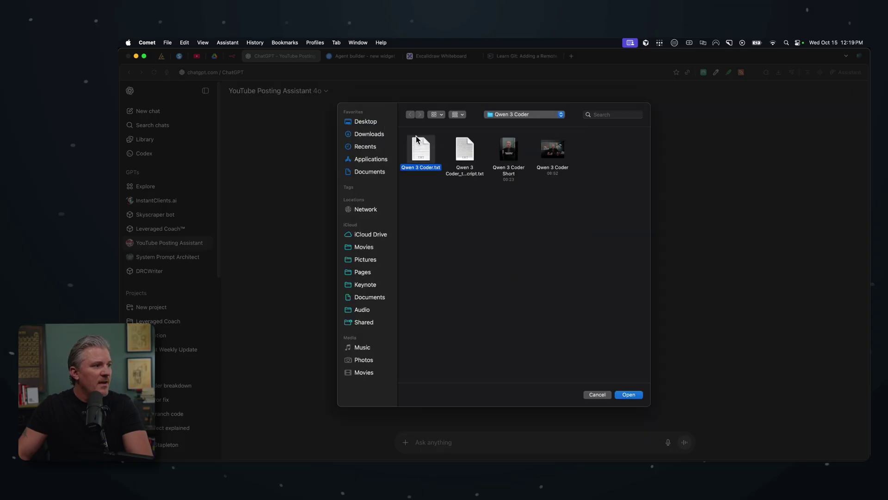
left_click(630, 395)
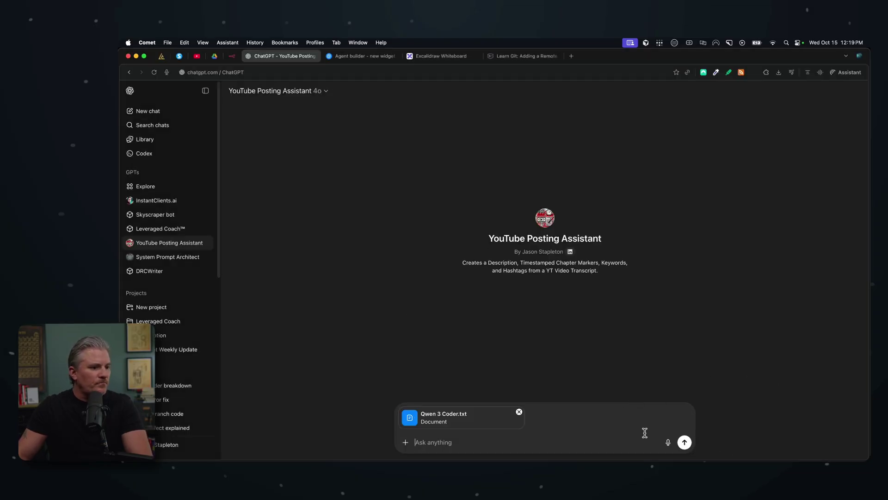
left_click(684, 442)
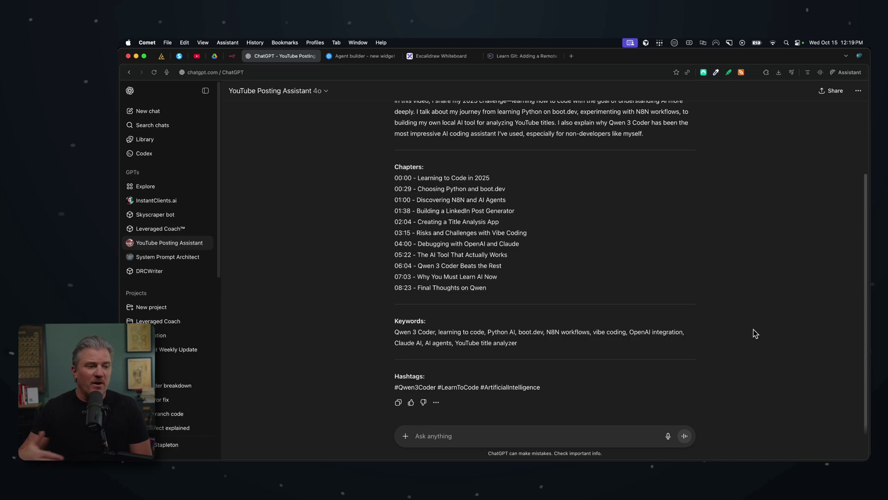
scroll(585, 266, "up", 5)
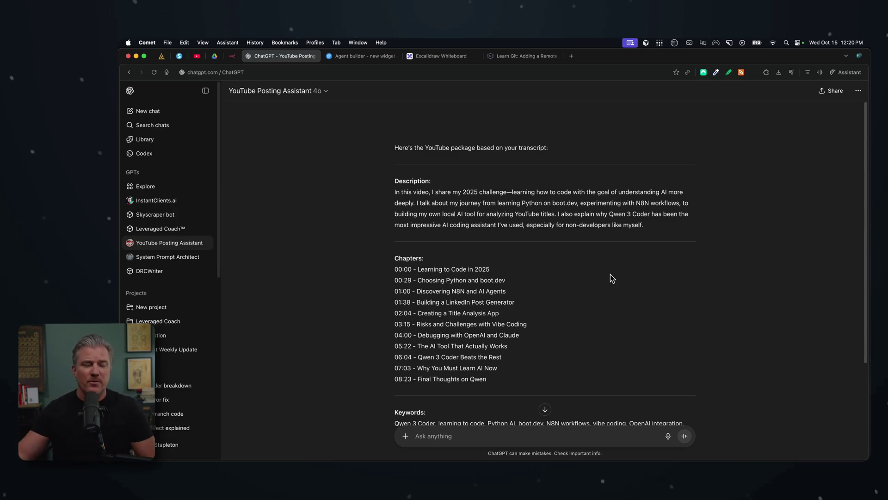
Add an extra-large 'Start Small' heading to the whiteboard and move it higher.
left_click(441, 55)
left_click(678, 254)
scroll(678, 254, "right", 10)
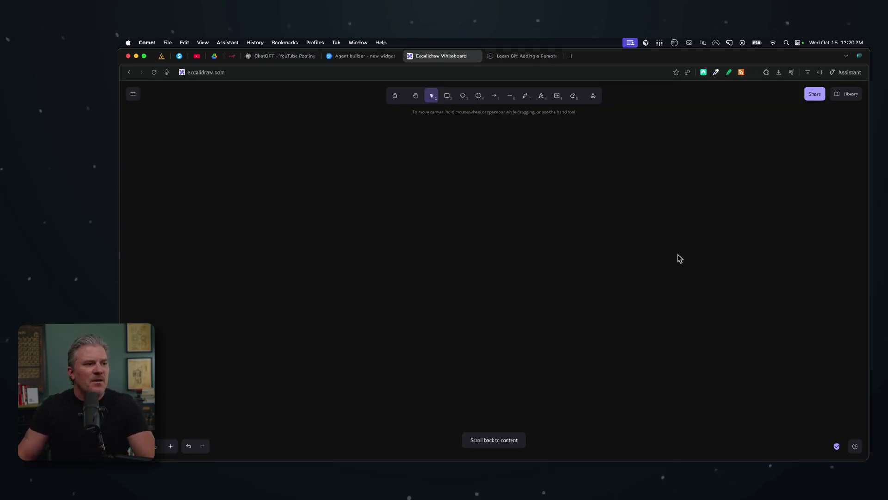
left_click(557, 97)
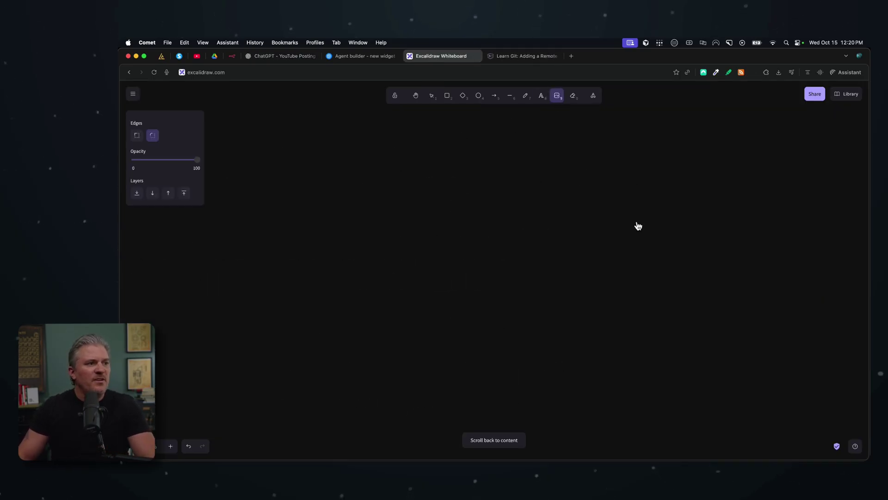
left_click(600, 394)
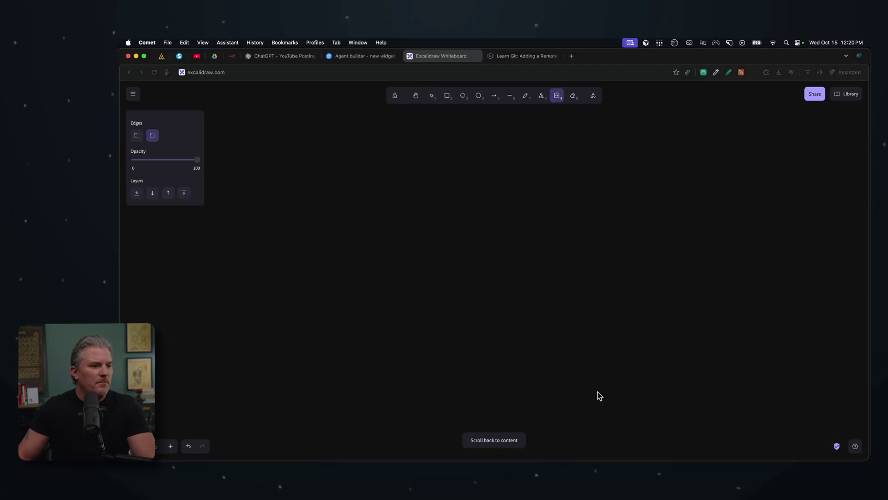
left_click(542, 97)
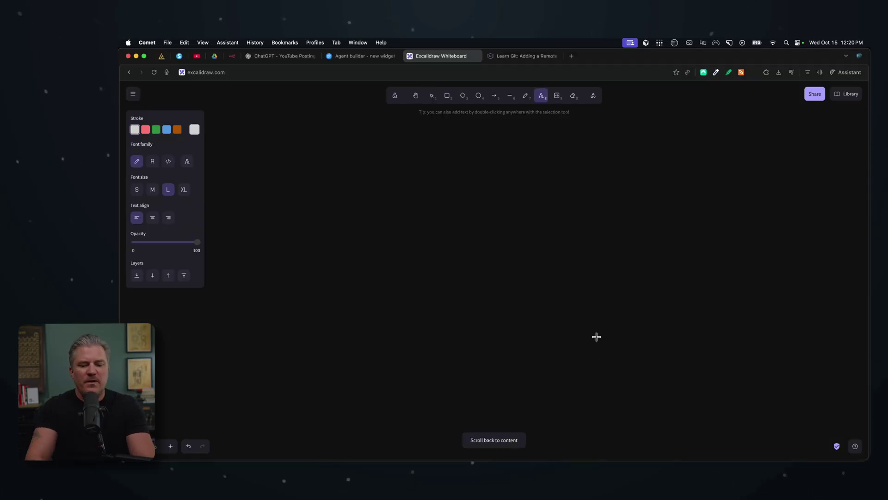
left_click(465, 187)
type("Start Small")
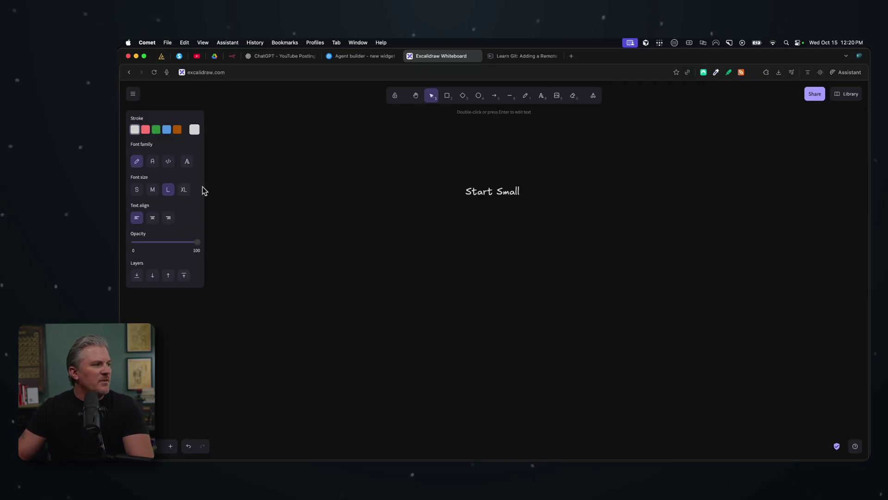
left_click(184, 192)
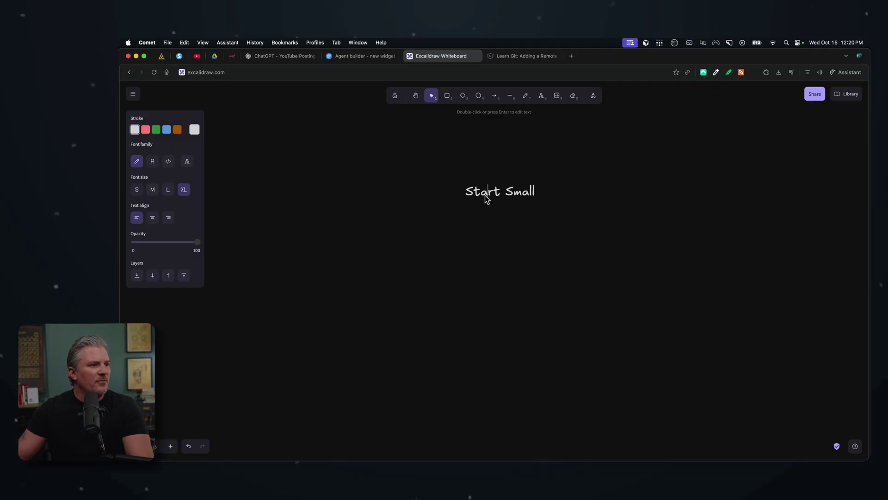
left_click(528, 191)
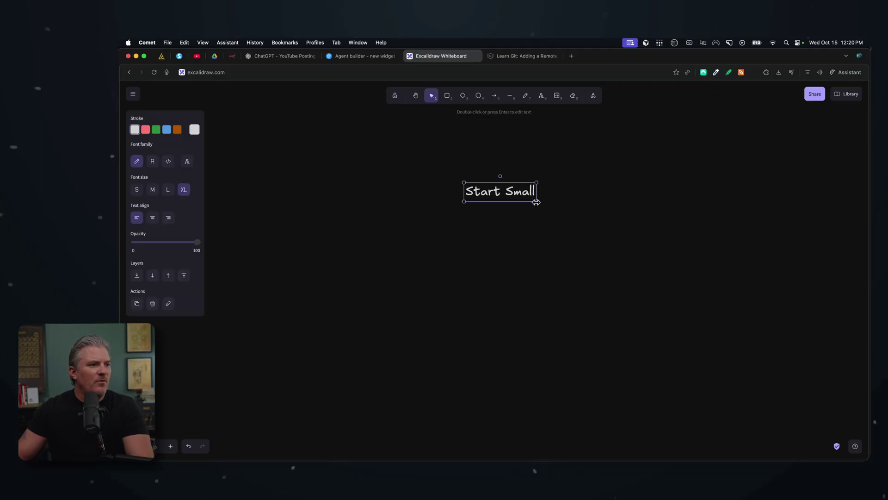
left_click_drag(537, 202, 498, 164)
Write 'Find one repeatable task that takes XX Minutes a day and automate it.' beneath the heading.
left_click(540, 96)
left_click(532, 231)
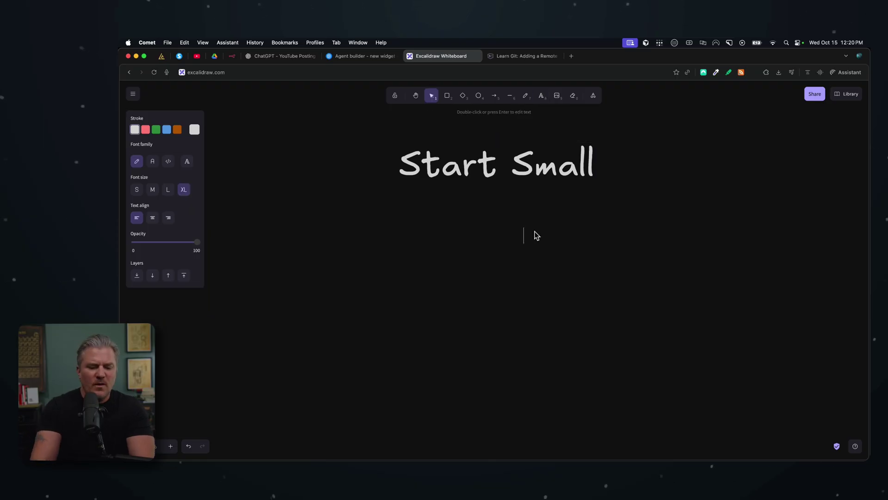
type("Find one")
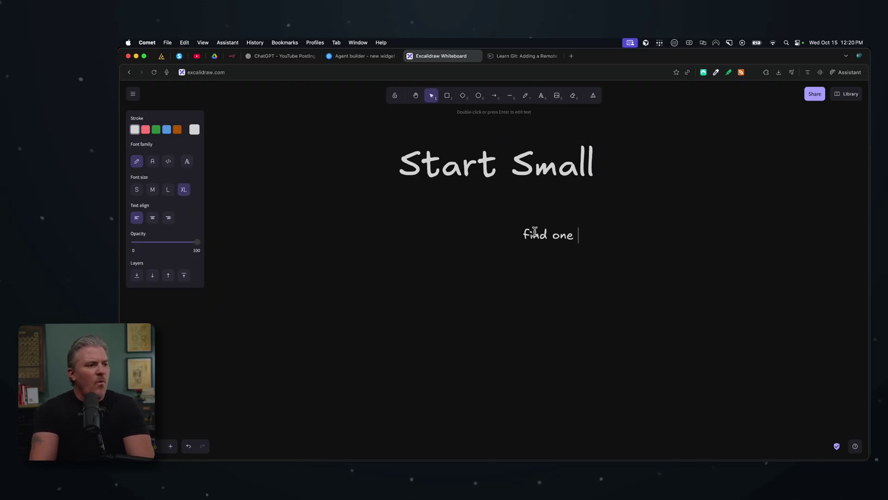
type(" repeatable task that takes XX ")
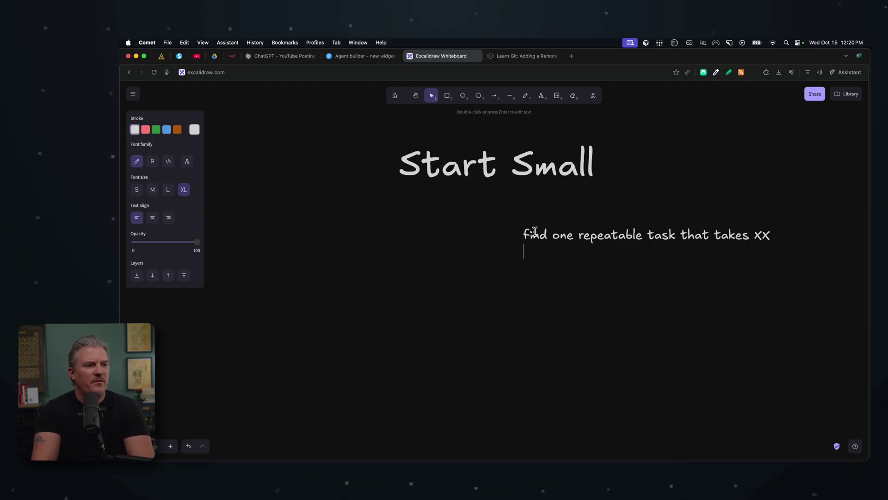
type("Minutes a day and")
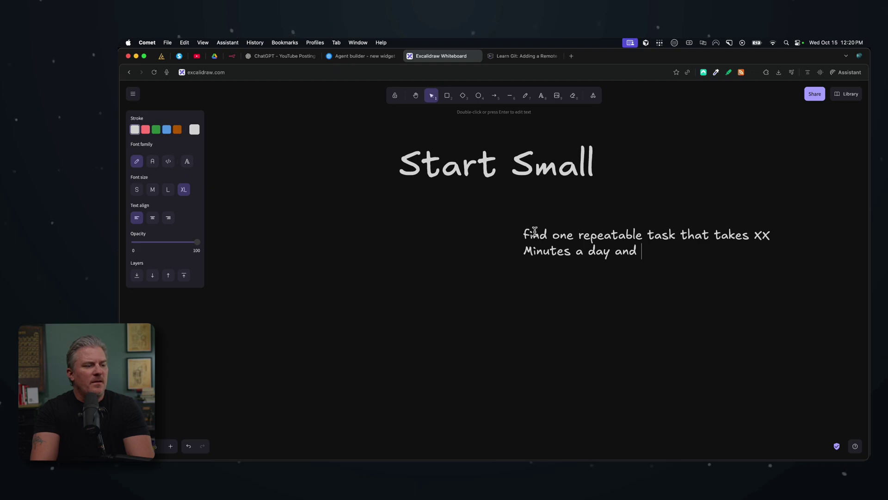
type(" automate it.")
left_click(452, 217)
left_click_drag(636, 246, 493, 214)
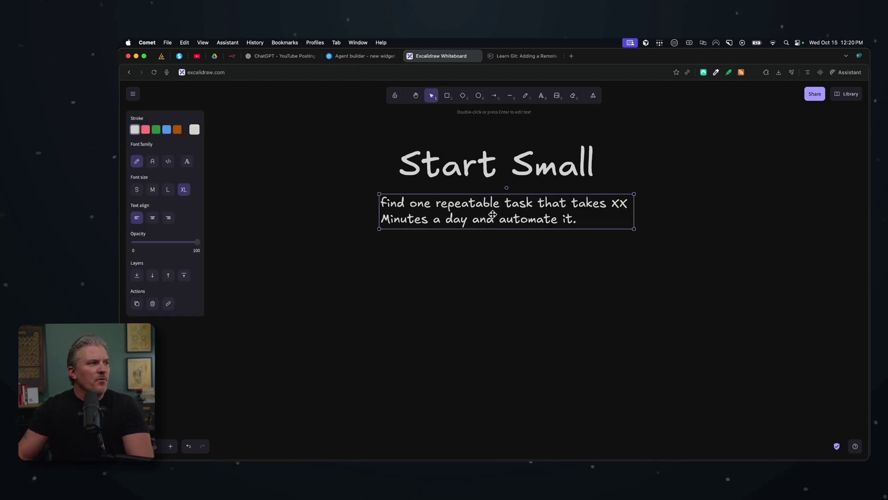
left_click(273, 56)
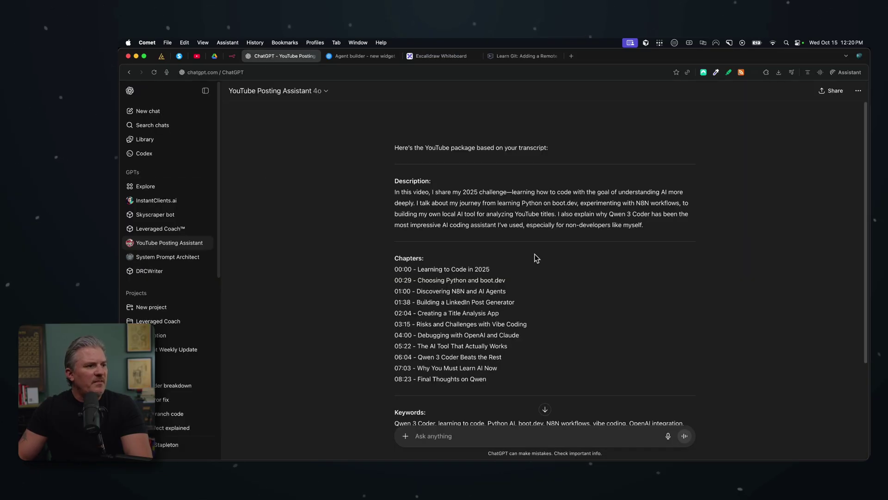
Open My workflow 7 and add an AI Agent node after the chat trigger.
left_click(232, 56)
left_click(219, 93)
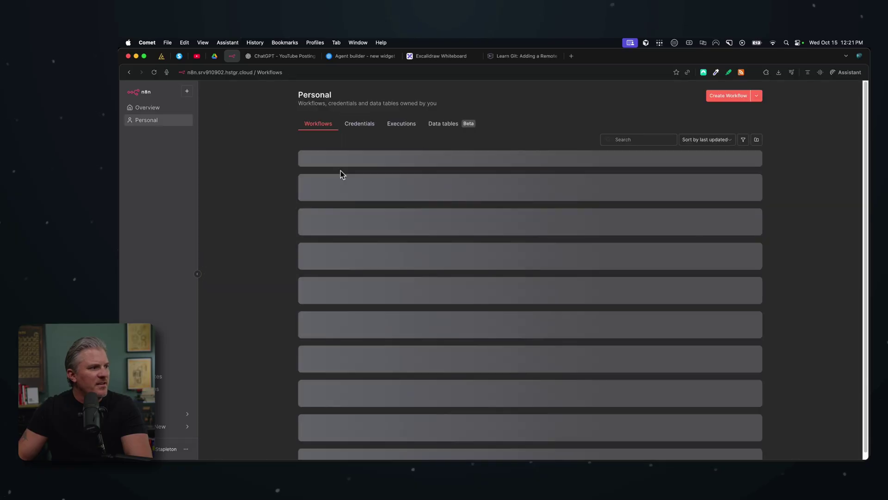
left_click(333, 191)
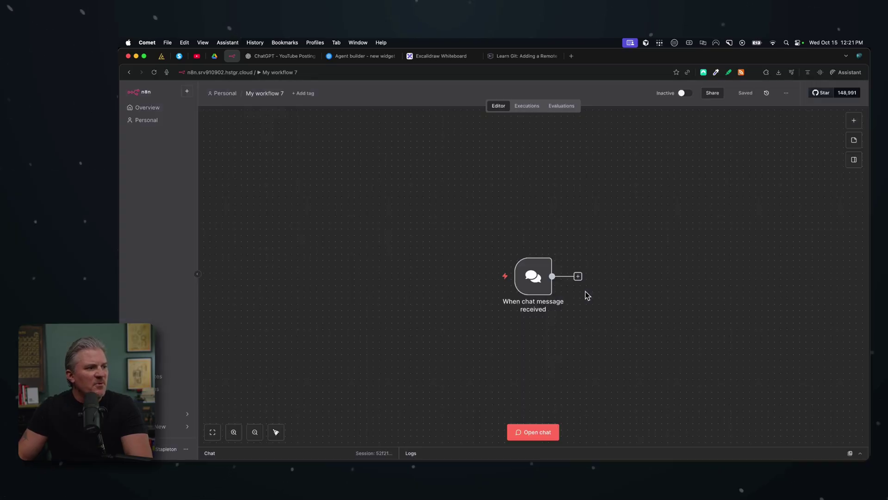
left_click_drag(533, 276, 377, 251)
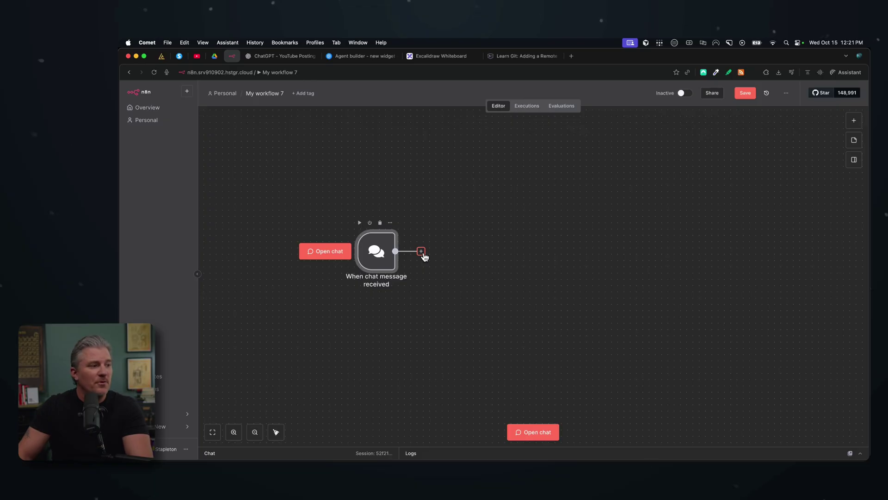
left_click(421, 252)
left_click(798, 175)
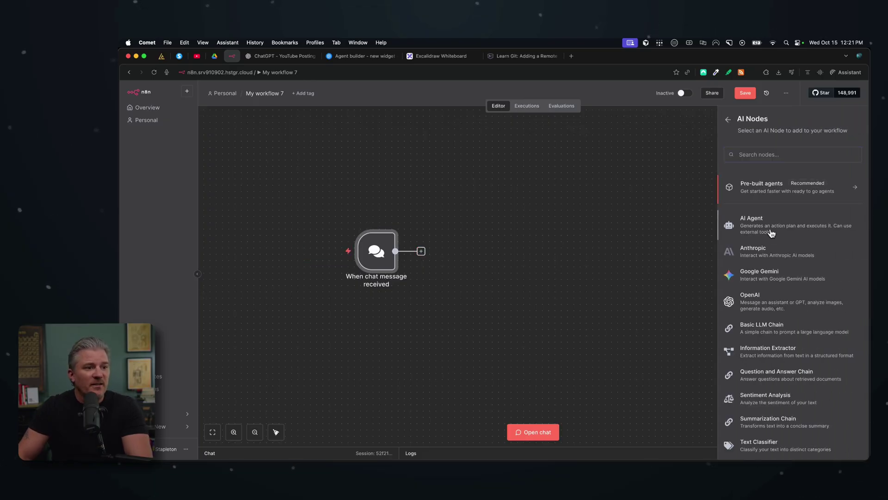
left_click(758, 239)
left_click(351, 82)
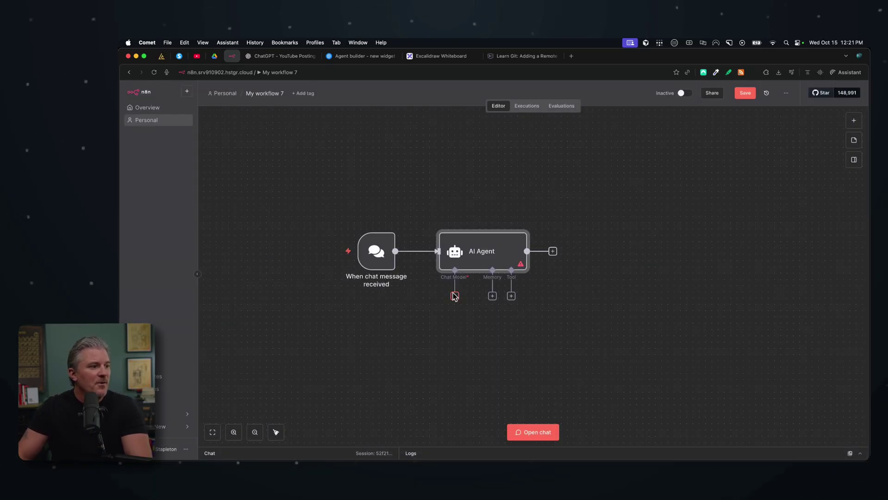
Attach an OpenAI Chat Model and Simple Memory to the AI Agent.
left_click(455, 295)
scroll(754, 367, "down", 5)
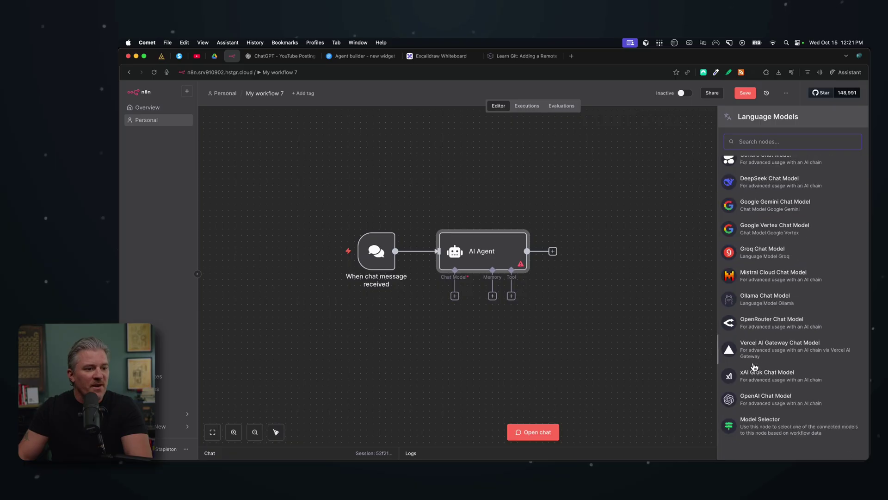
left_click(759, 396)
left_click(629, 102)
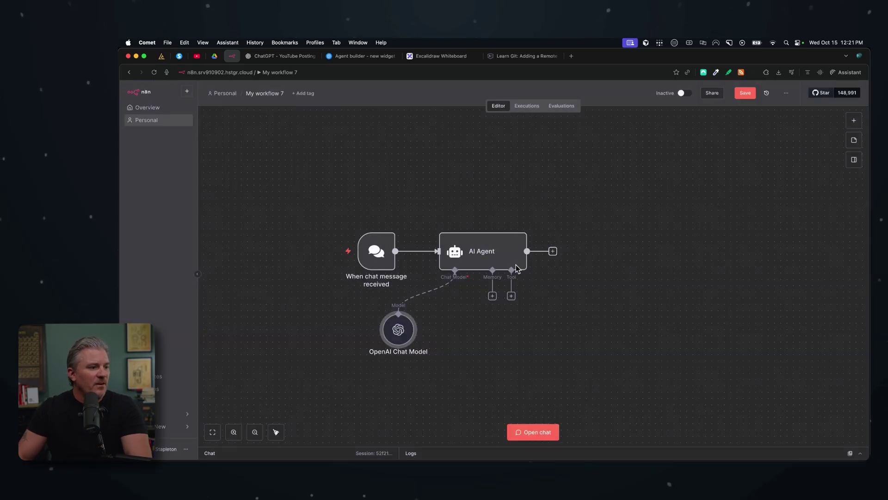
left_click(491, 296)
left_click(753, 212)
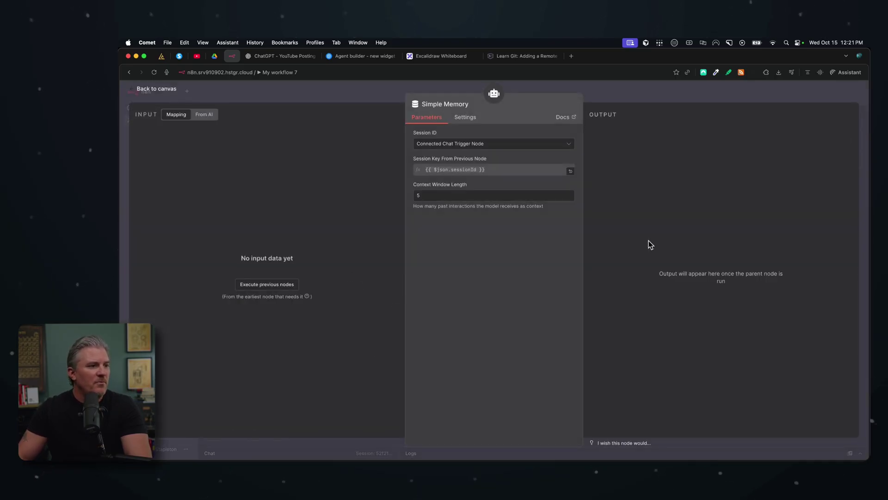
left_click(606, 92)
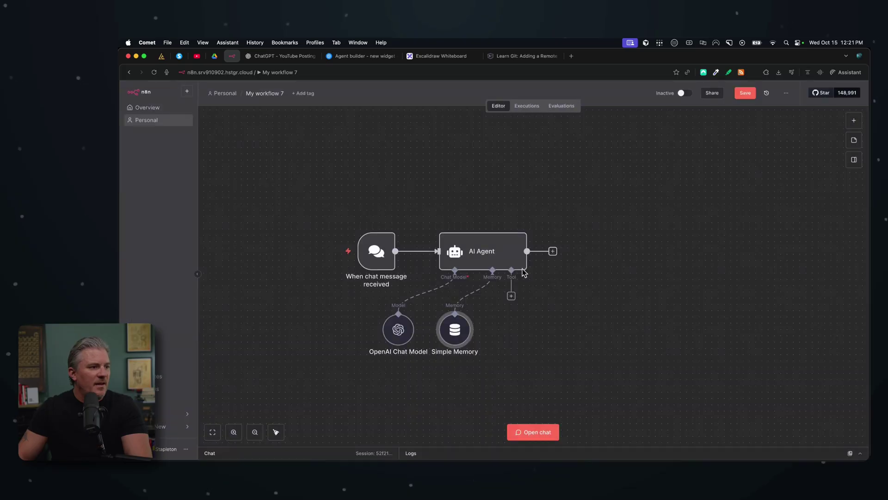
Set the AI Agent's prompt source to Define below.
double_click(478, 244)
left_click(509, 167)
left_click(500, 204)
left_click(485, 198)
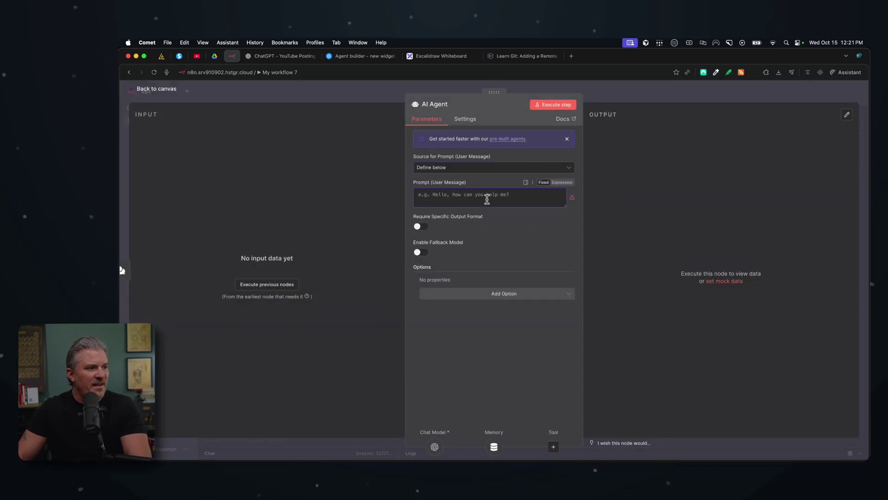
left_click(606, 88)
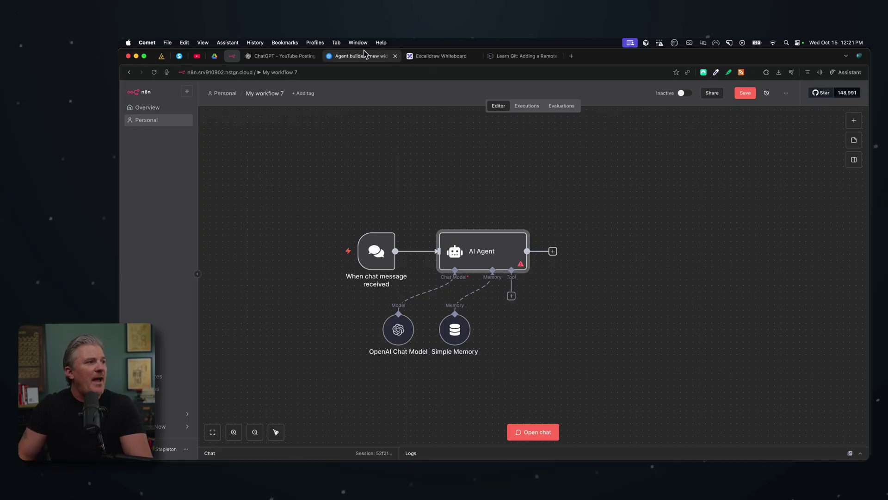
Return to the YouTube Posting Assistant chat, select the reply, and scroll back to its top.
left_click(292, 56)
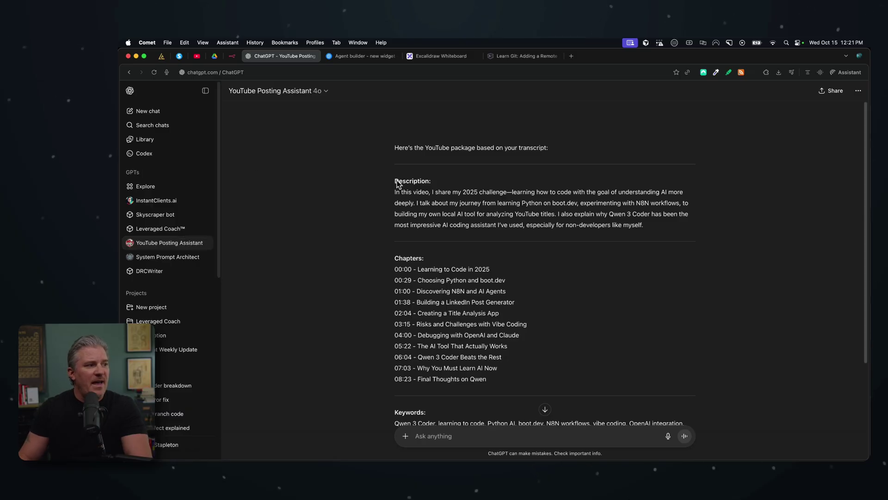
left_click_drag(394, 180, 627, 398)
left_click(585, 228)
scroll(589, 240, "up", 2)
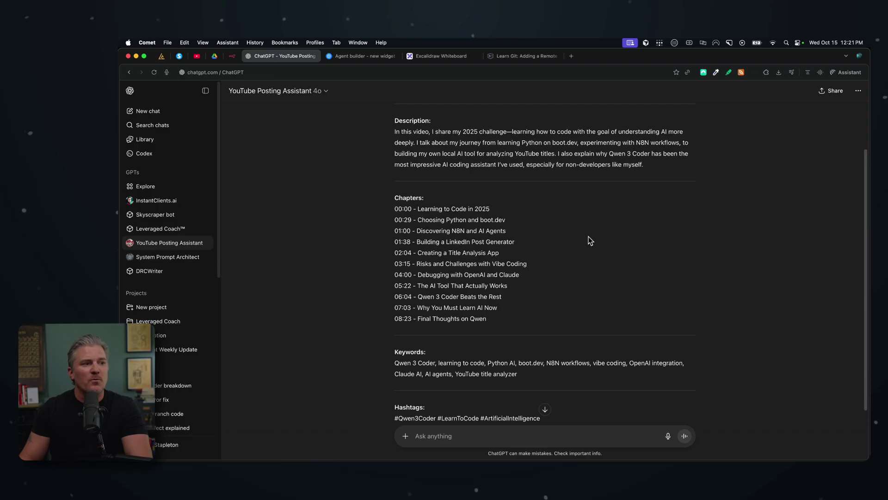
scroll(590, 240, "up", 3)
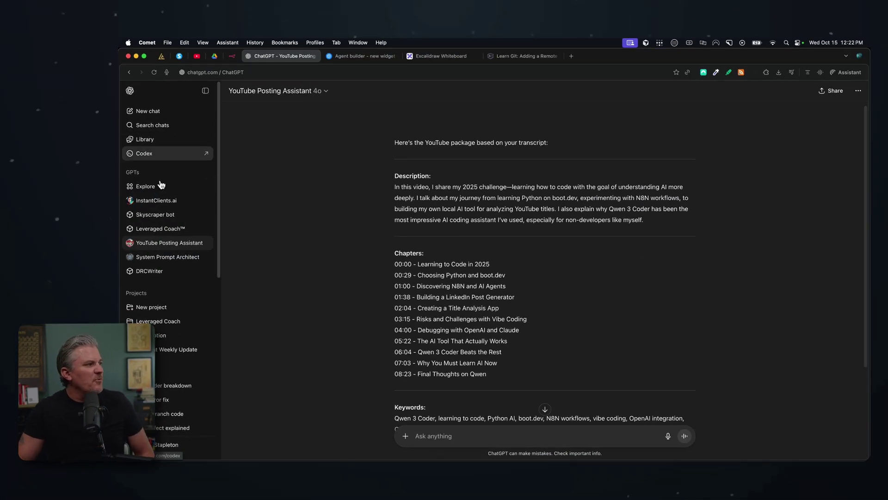
Start a new custom GPT from Explore GPTs and show its Configure fields.
left_click(142, 185)
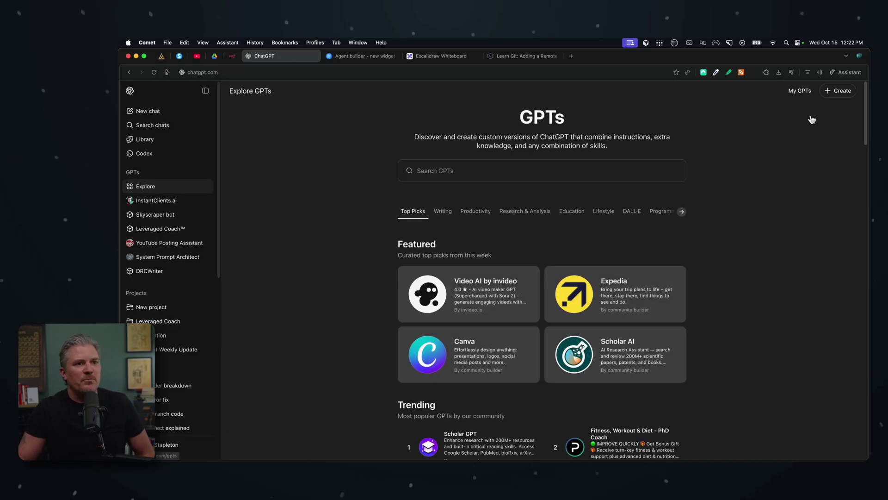
left_click(842, 92)
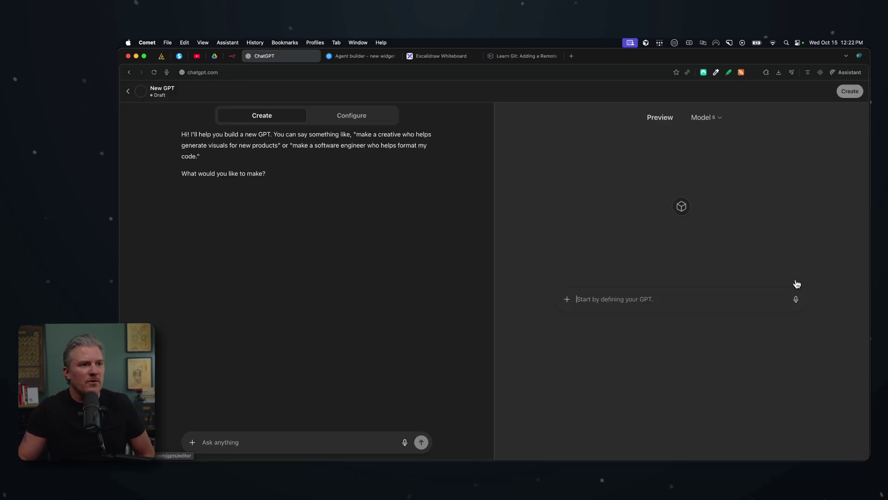
left_click(345, 116)
Name the GPT 'LinkedIn Post Creator' and move to the Description and Instructions fields.
left_click(183, 186)
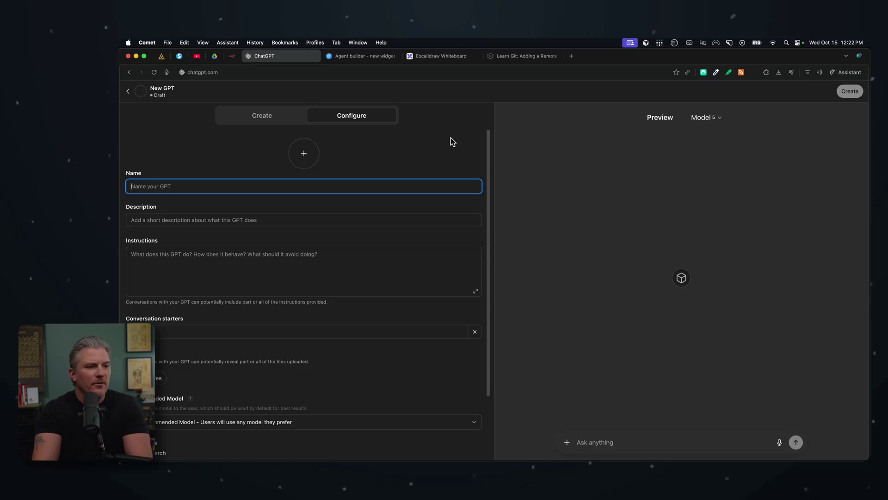
type("LinkedIn Post Creator")
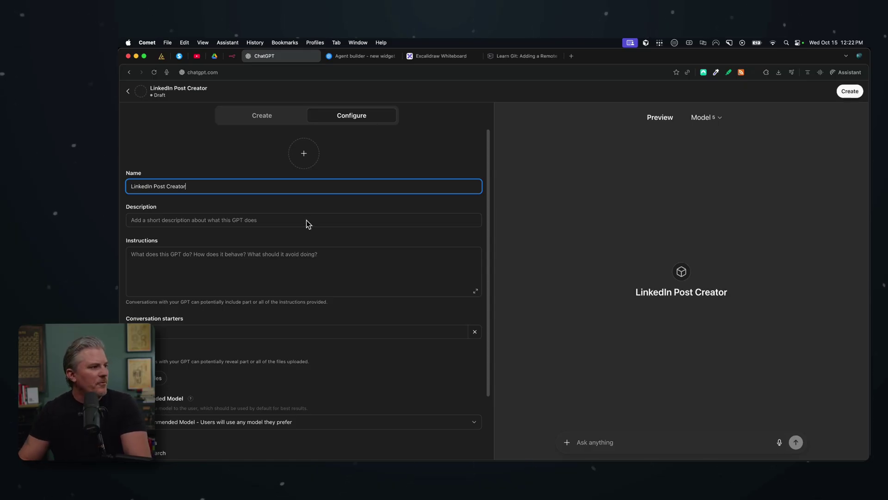
left_click(307, 220)
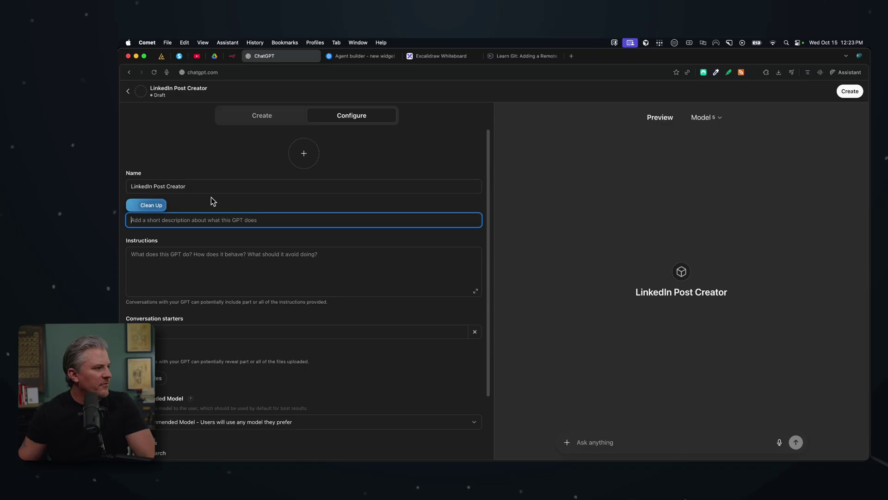
left_click(258, 264)
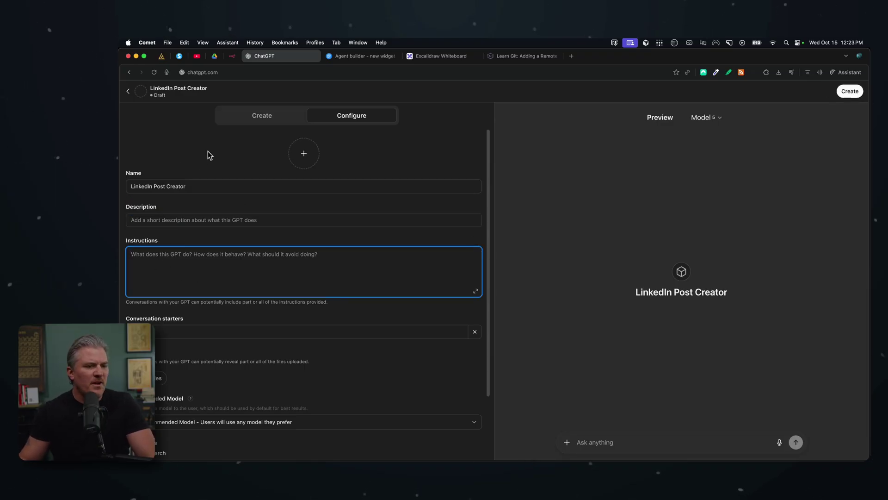
Dictate instructions to turn a linked article into a sub-300-word LinkedIn post plus an image.
key("fn")
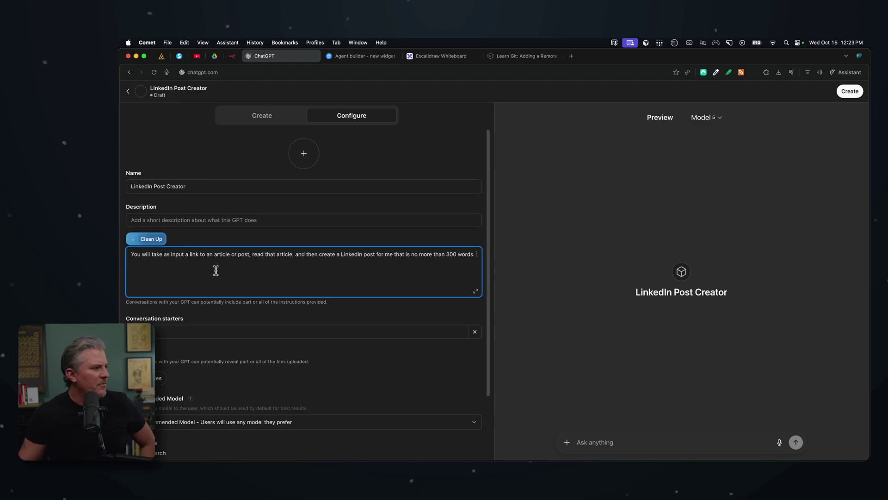
scroll(336, 279, "down", 2)
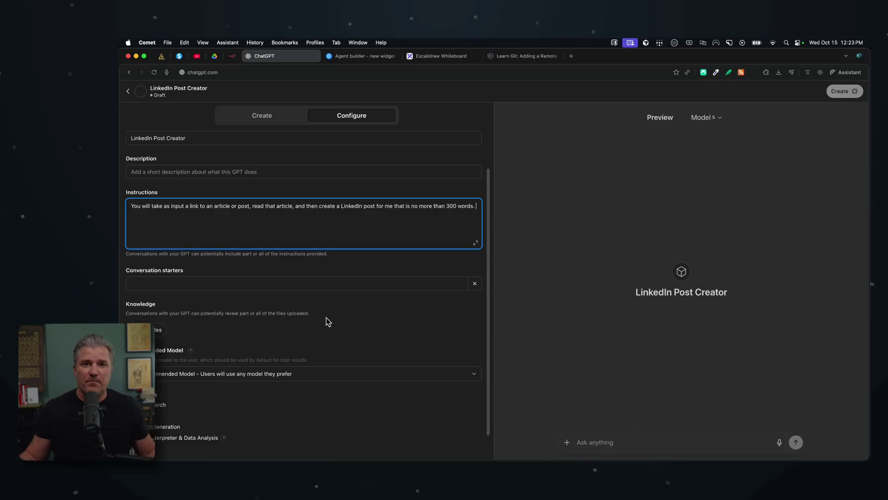
scroll(264, 351, "down", 2)
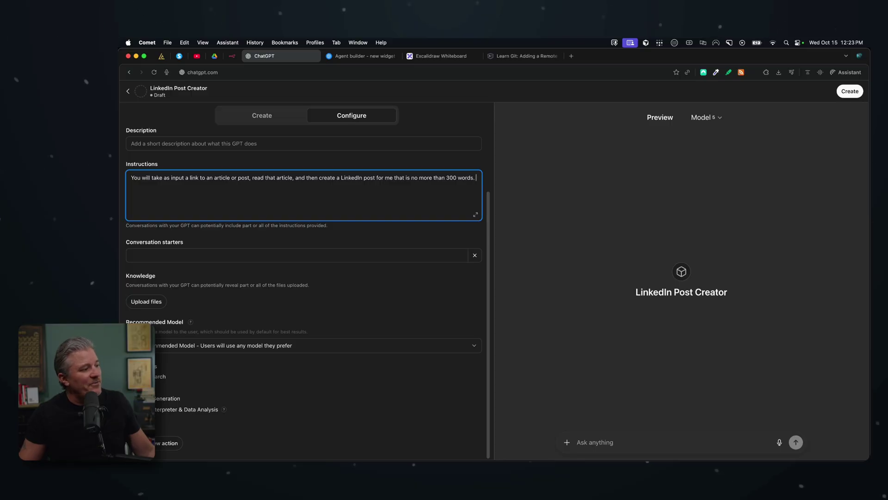
key("Return")
key("Return")
type("You will also create an image that represents the core information in the article.")
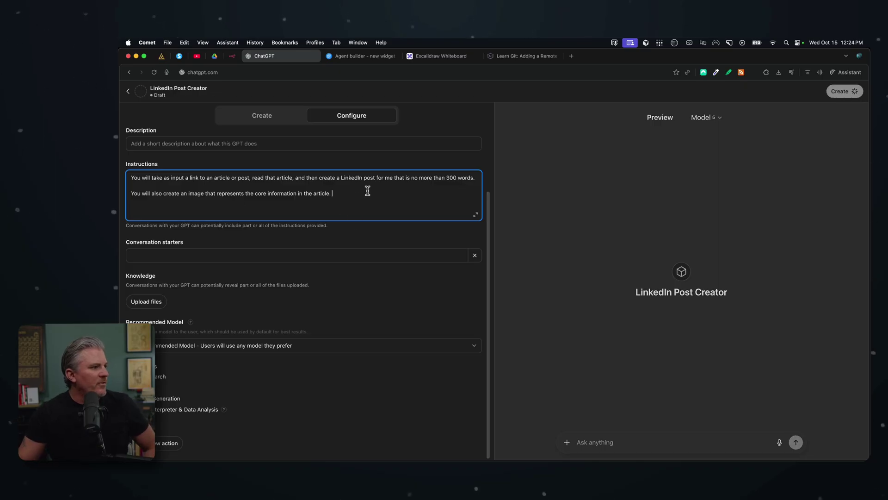
left_click(243, 387)
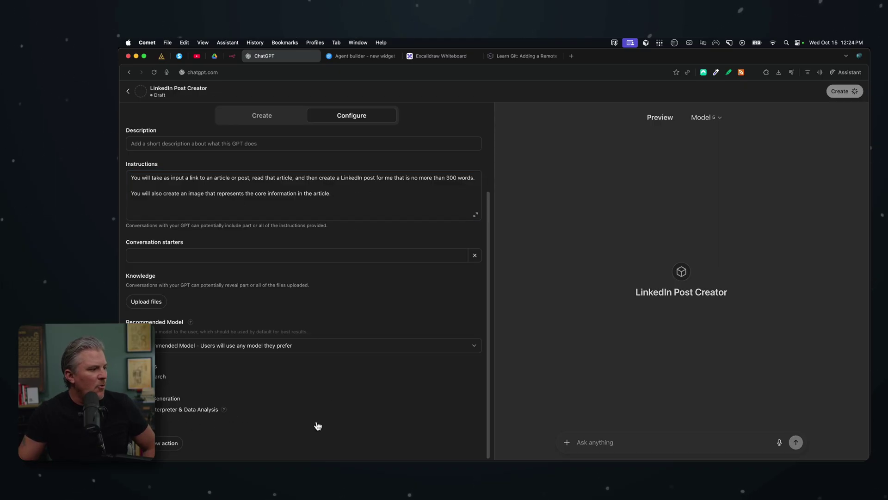
Generate the GPT's avatar image with DALL-E.
scroll(289, 176, "up", 3)
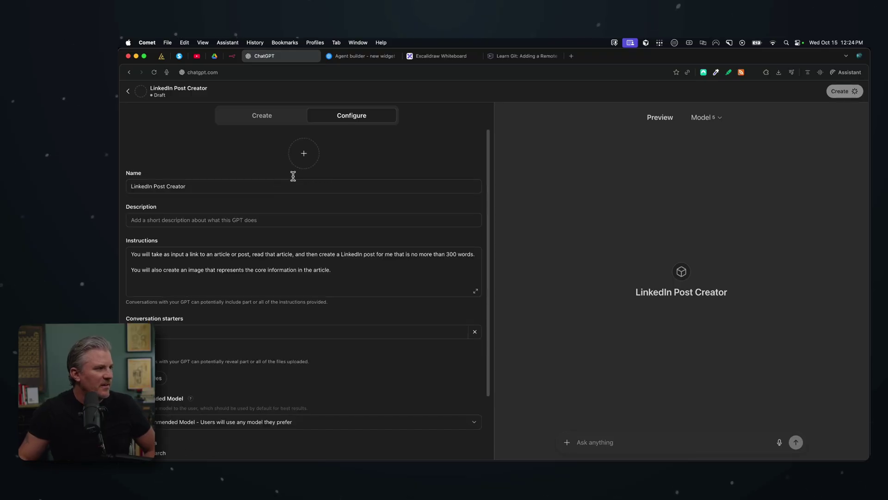
left_click(304, 154)
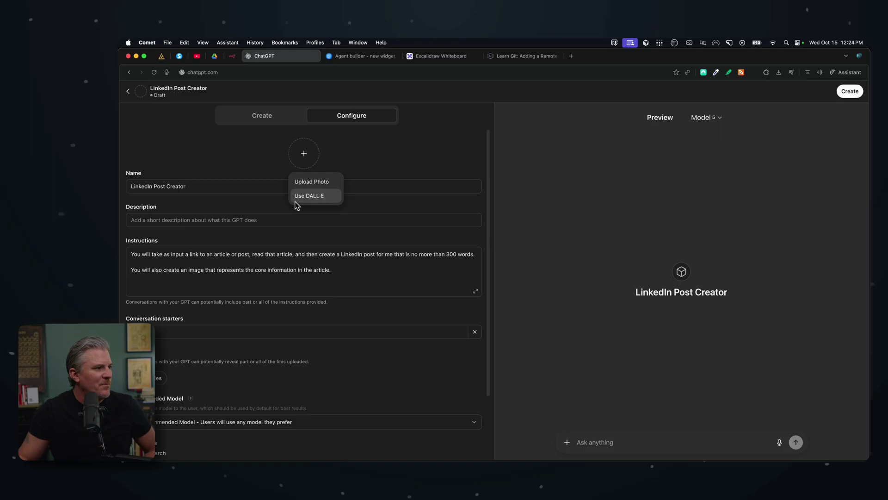
left_click(314, 195)
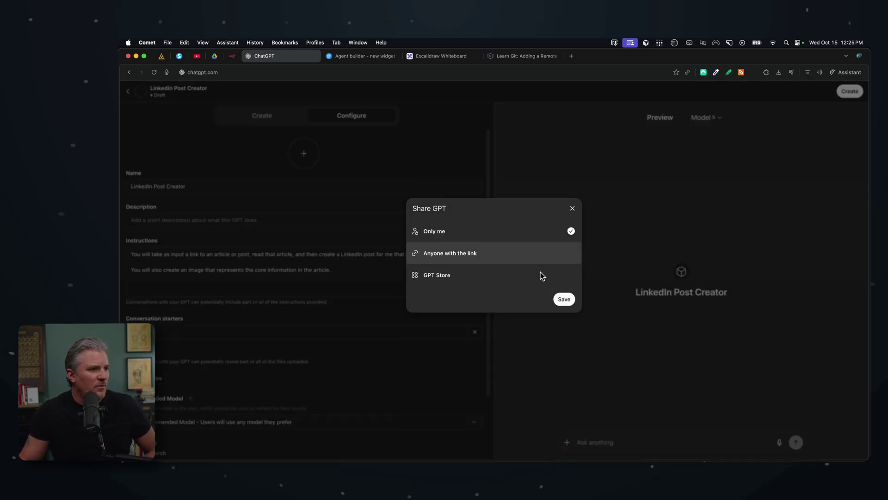
Publish the GPT to anyone with the link and dismiss the Settings Saved confirmation.
left_click(564, 299)
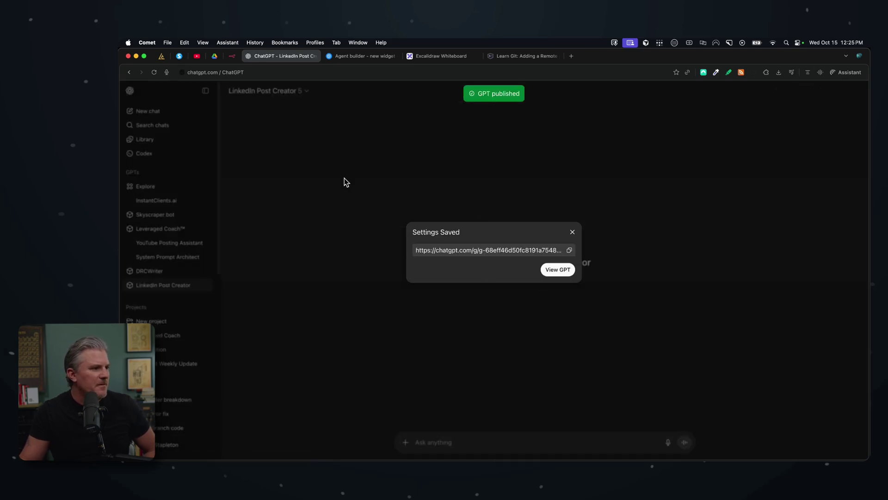
left_click(572, 232)
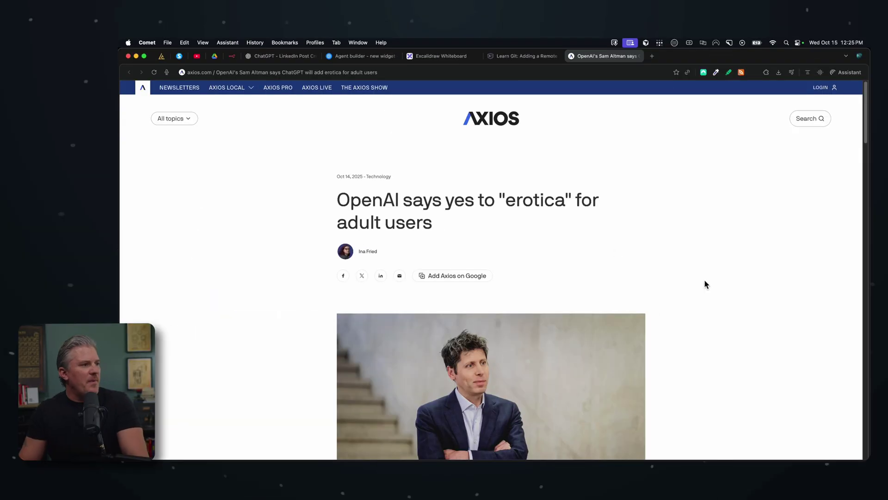
Copy the URL of the Axios article on OpenAI allowing erotica for adult users.
scroll(704, 282, "down", 3)
scroll(718, 282, "up", 3)
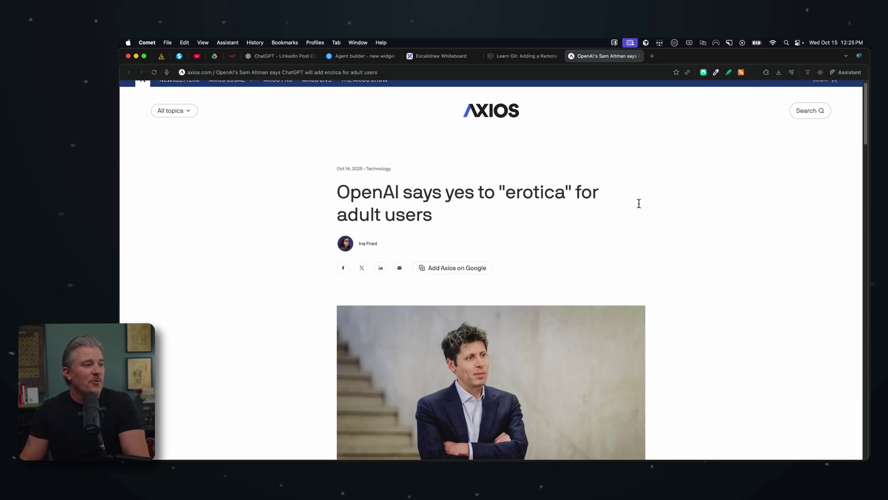
left_click(349, 71)
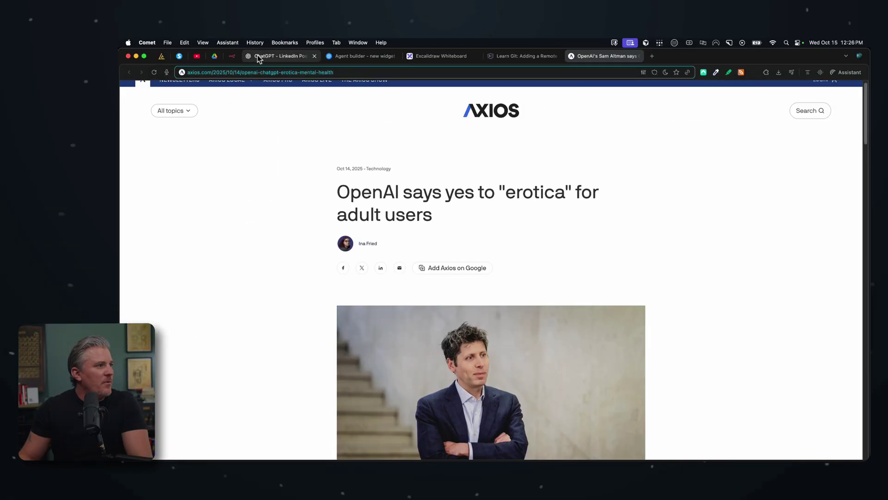
Paste the Axios article link into the LinkedIn Post Creator chat and send it.
left_click(258, 59)
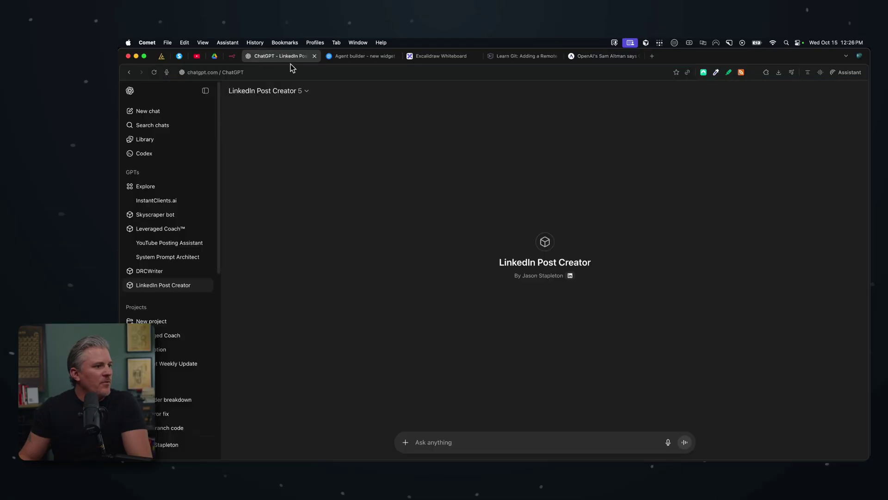
type("https://www.axios.com/2025/10/14/openai-chatgpt-erotica-mental-health")
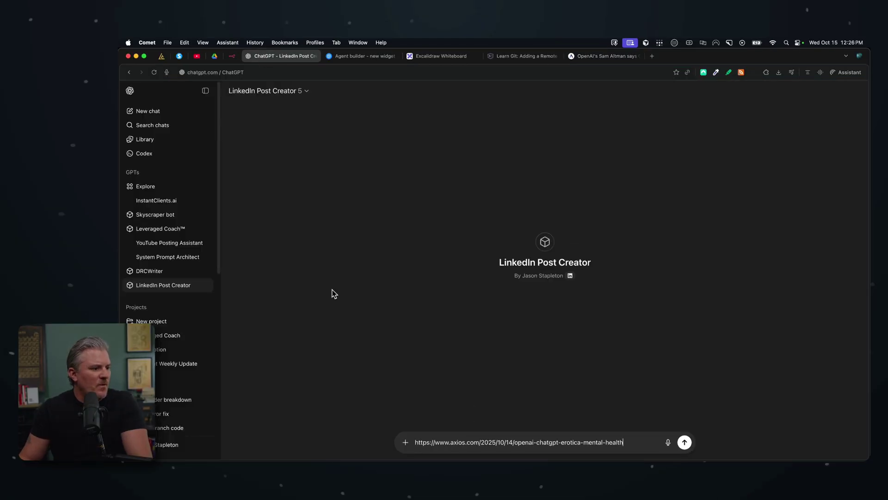
left_click(684, 442)
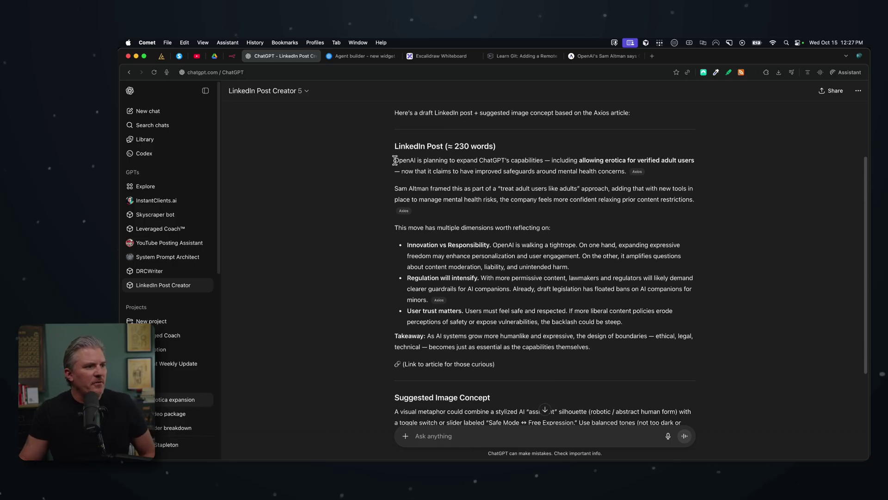
Review the roughly 230-word LinkedIn post and its suggested image concept.
left_click_drag(394, 160, 627, 352)
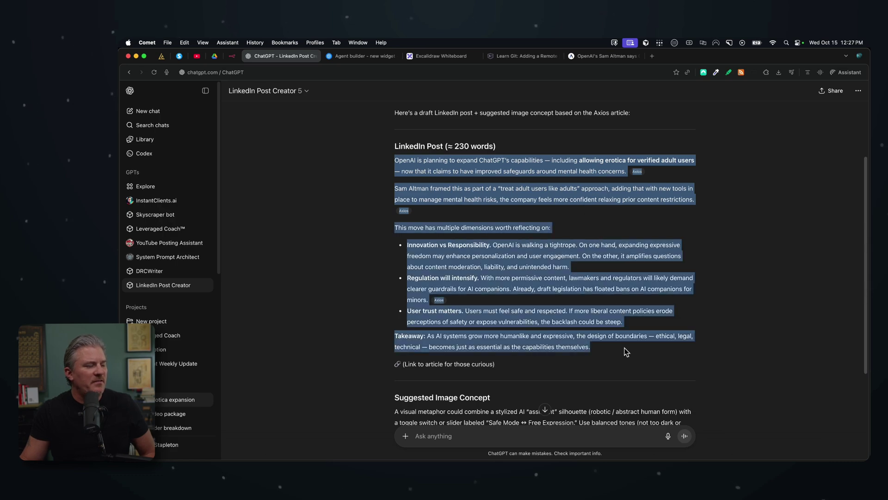
left_click(624, 331)
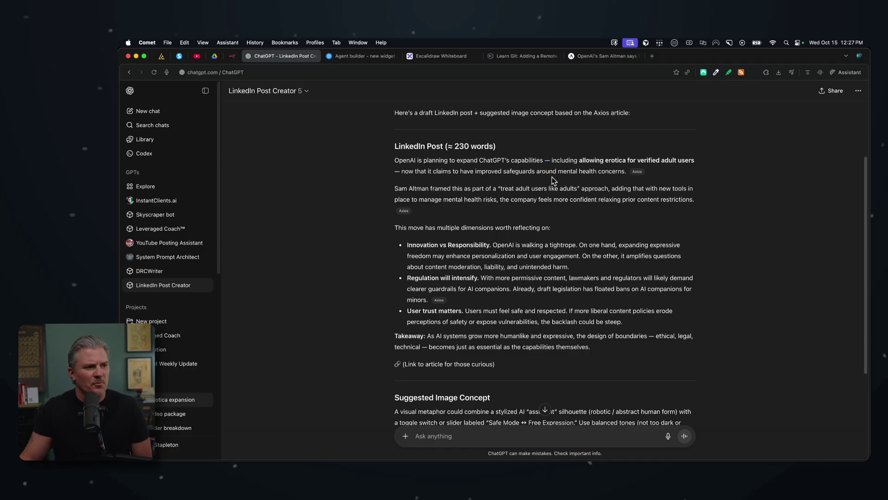
left_click(397, 176)
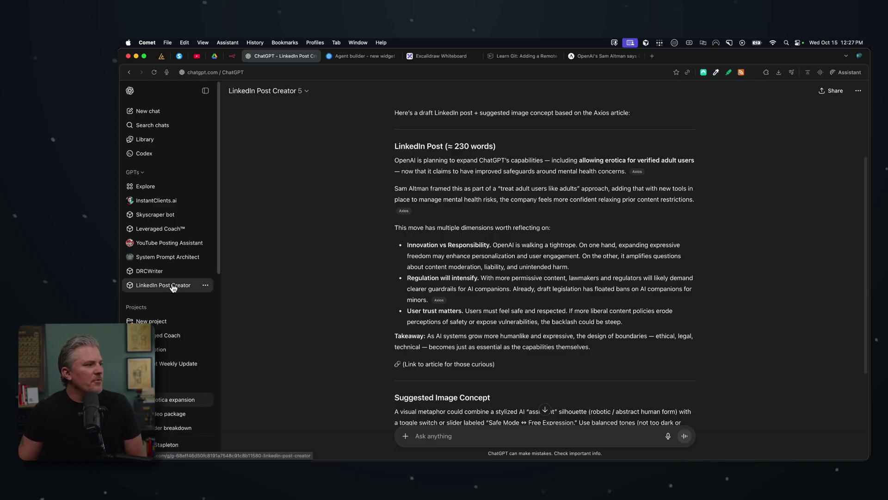
Open LinkedIn Post Creator for editing from My GPTs.
left_click(144, 186)
left_click(792, 91)
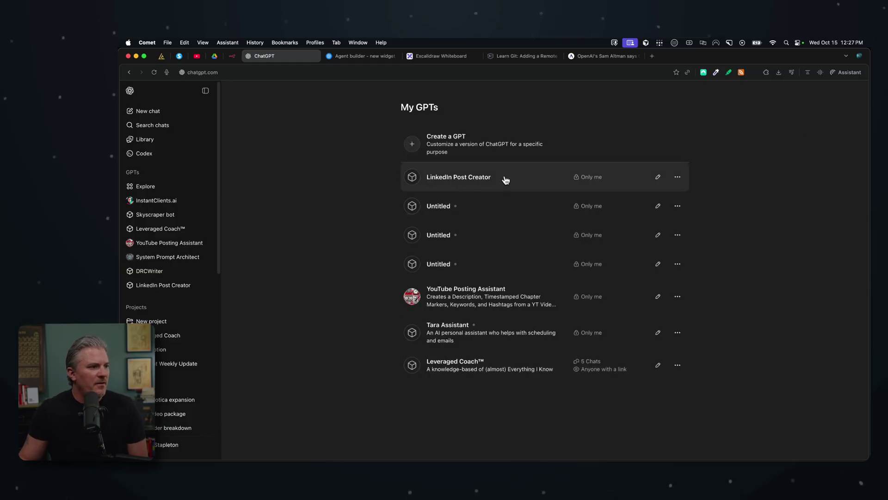
left_click(658, 178)
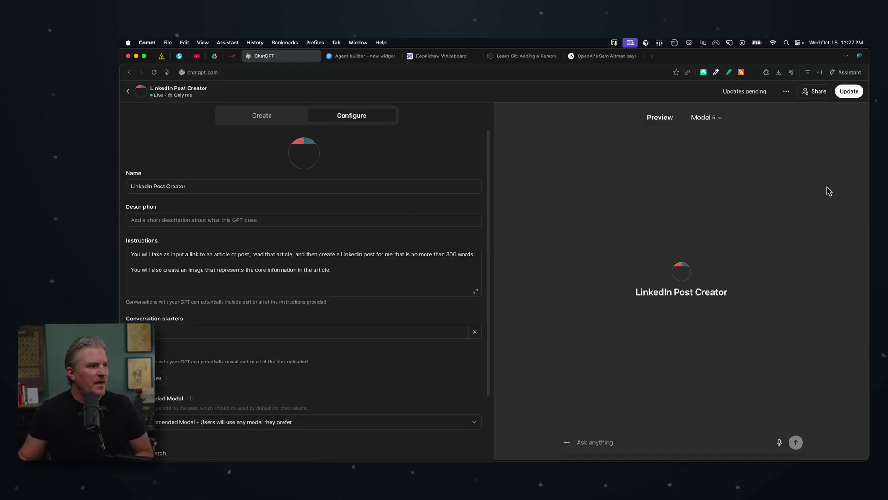
Upload Writing Style Examples.pdf from Downloads as a knowledge file.
scroll(340, 300, "down", 3)
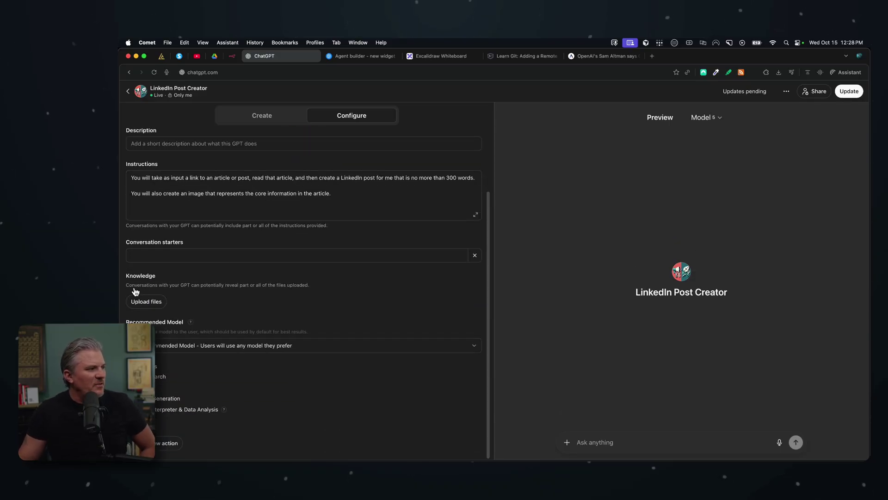
left_click(151, 305)
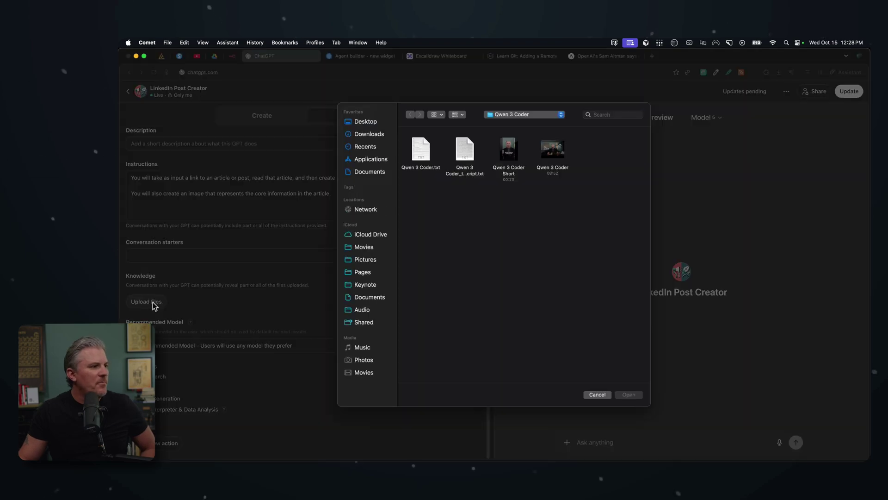
left_click(369, 135)
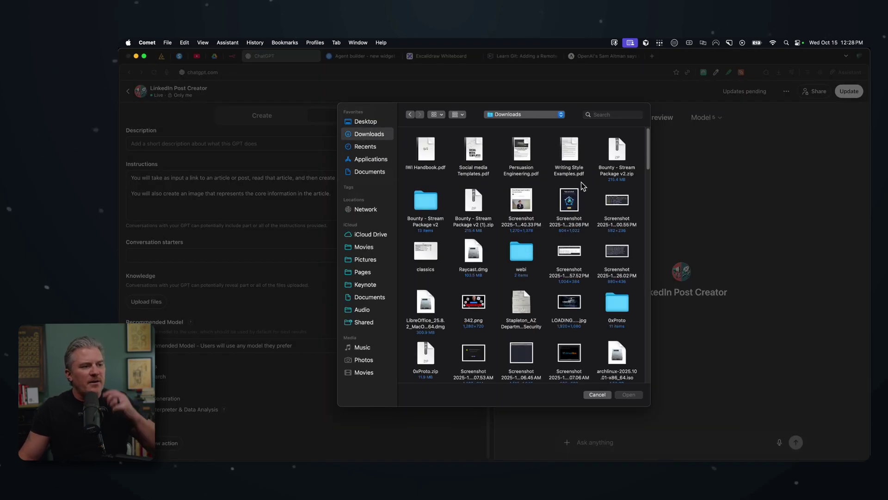
mouse_move(568, 157)
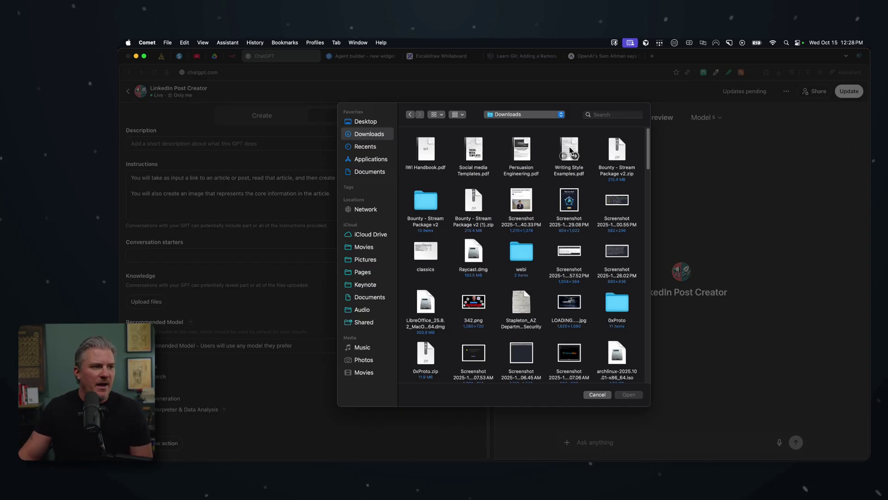
double_click(570, 150)
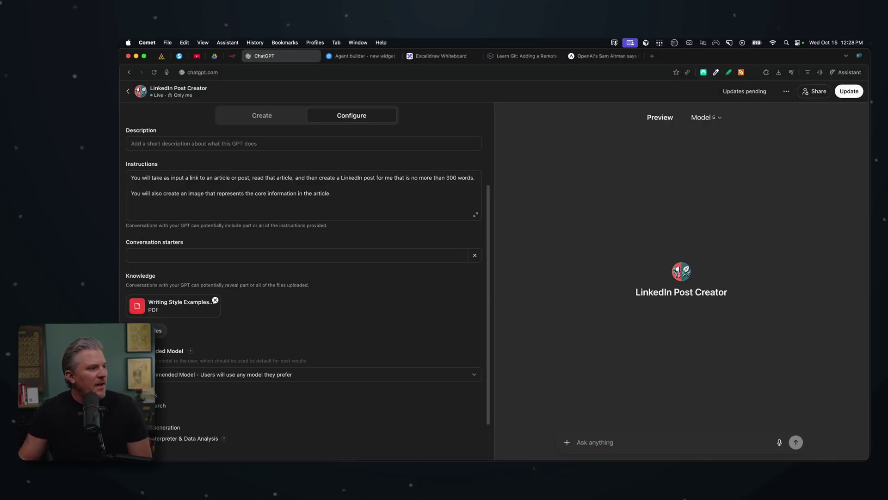
Preview IWI Handbook.pdf's contents in the upload file picker.
left_click(156, 330)
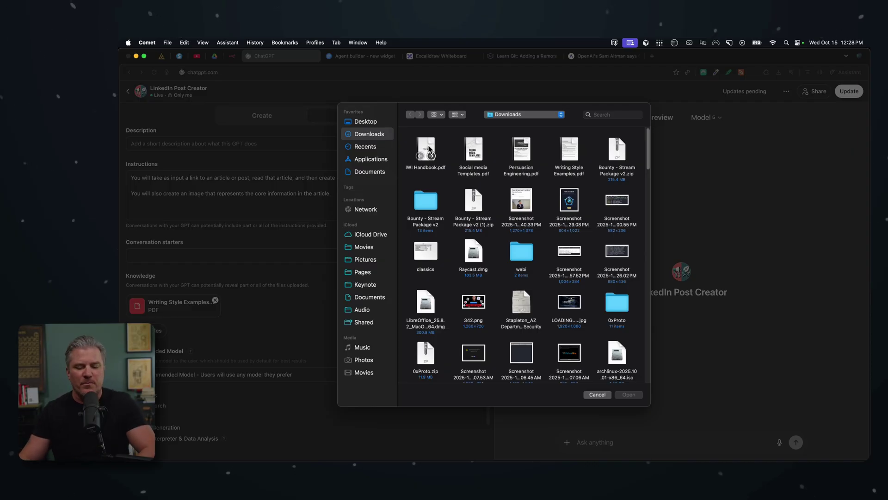
left_click(429, 146)
key("space")
scroll(508, 224, "down", 20)
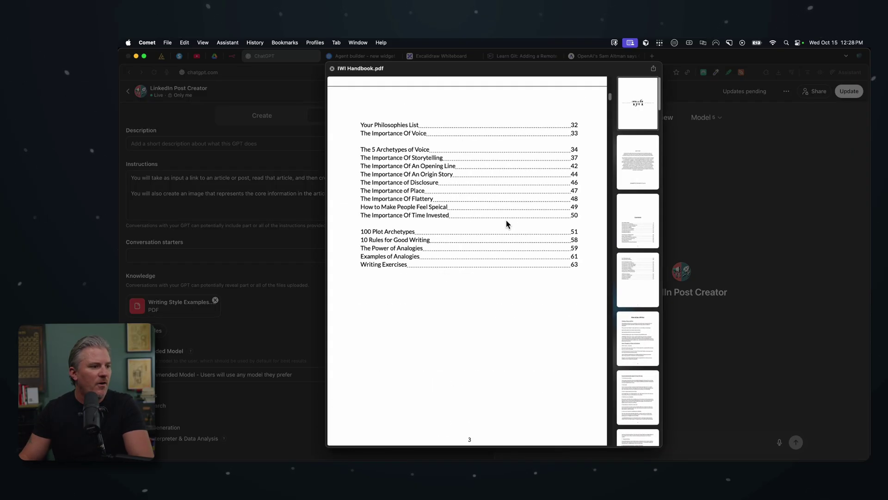
scroll(507, 224, "down", 5)
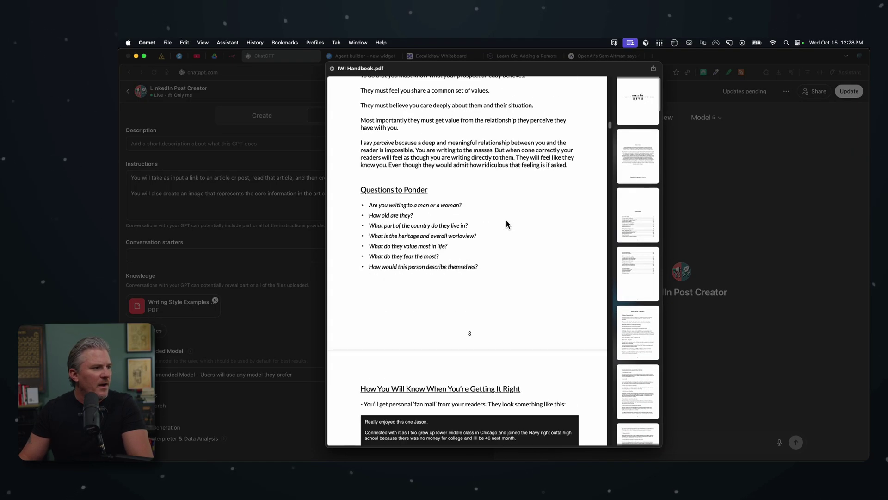
scroll(508, 224, "down", 10)
scroll(508, 224, "down", 20)
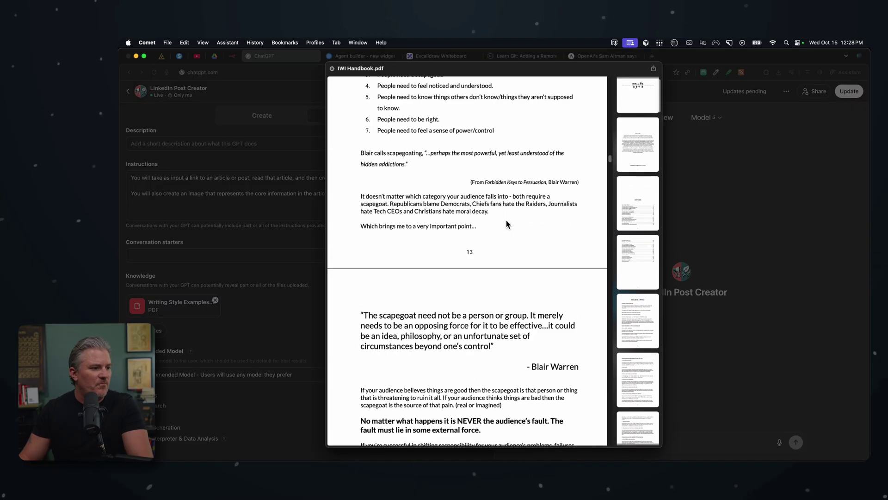
scroll(508, 223, "up", 3)
key("space")
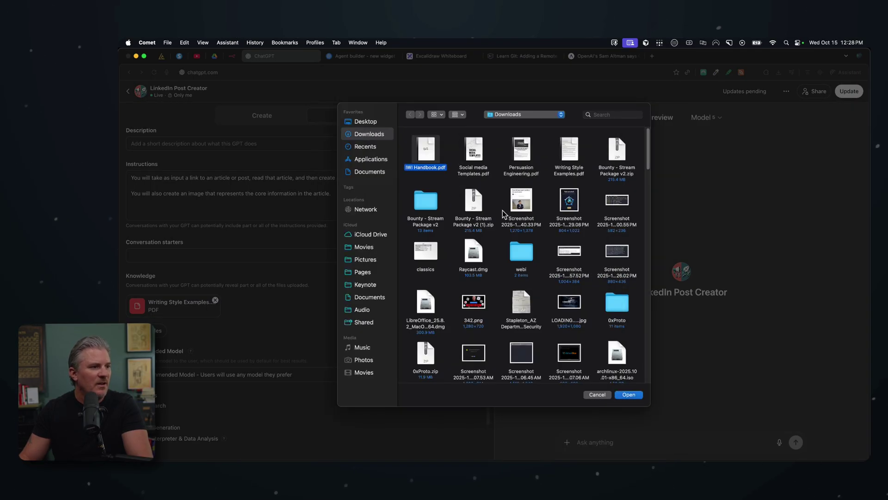
Add IWI Handbook.pdf and Social media Templates.pdf as knowledge files.
double_click(432, 149)
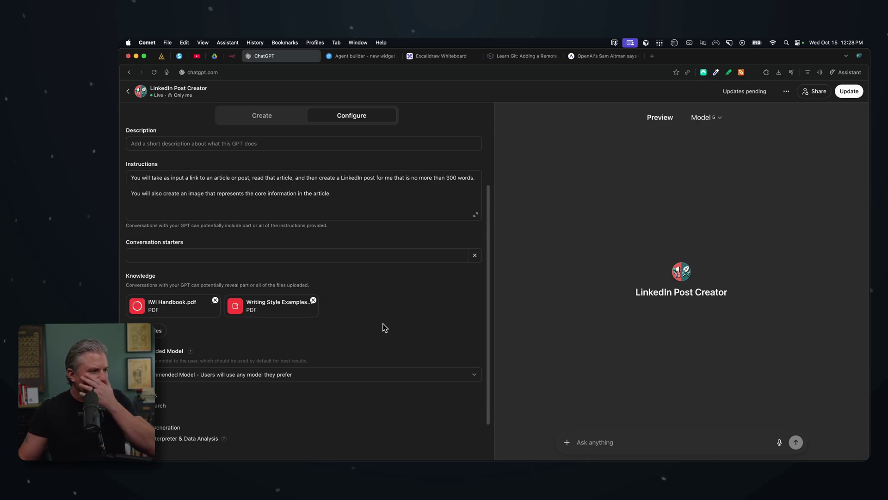
left_click(158, 332)
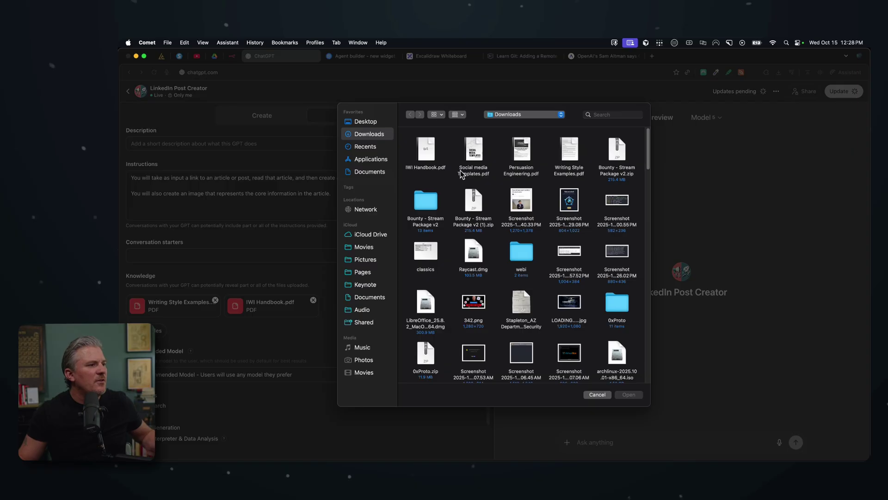
double_click(474, 147)
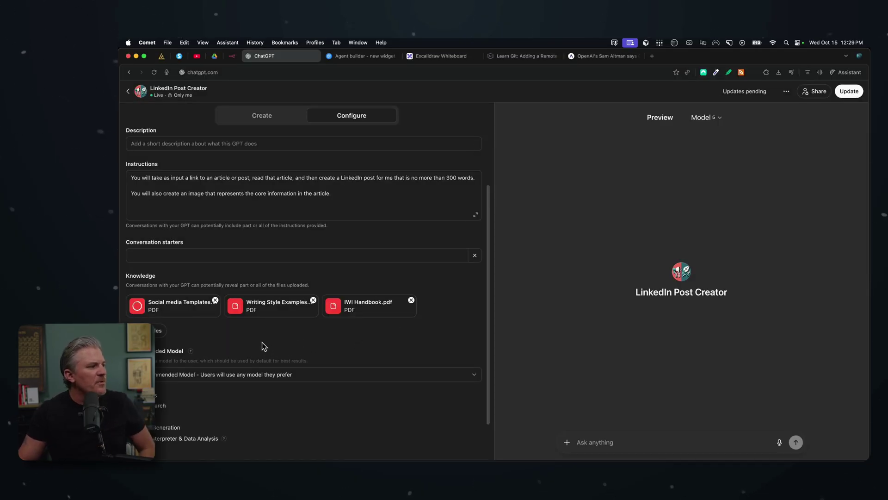
Replace the image line with 'You have access to several documents that include writing samples for me and best practices'.
scroll(262, 343, "up", 3)
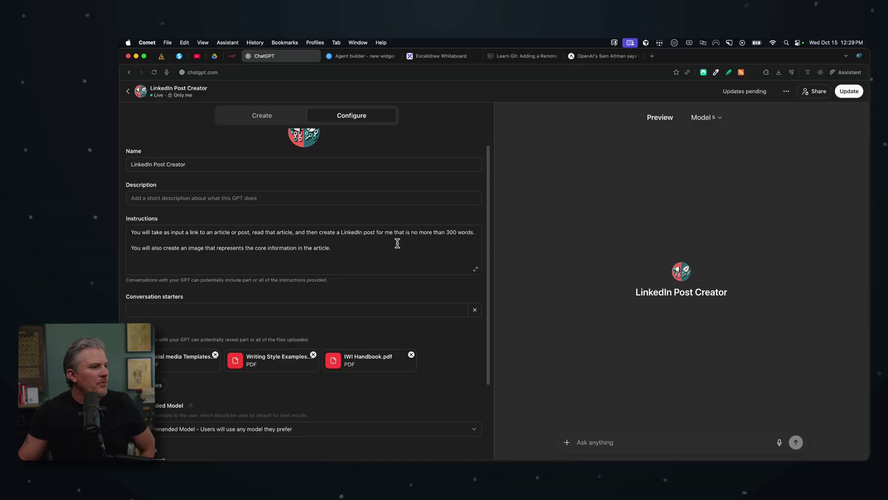
left_click_drag(385, 244, 121, 246)
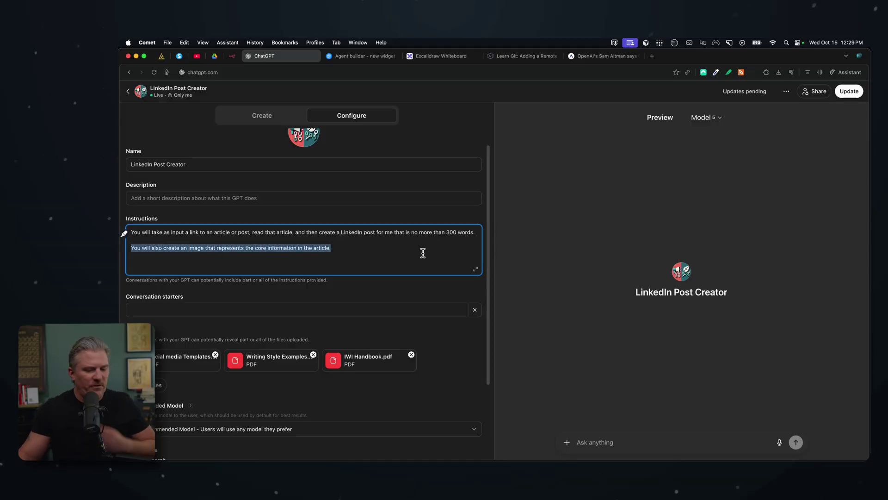
key("BackSpace")
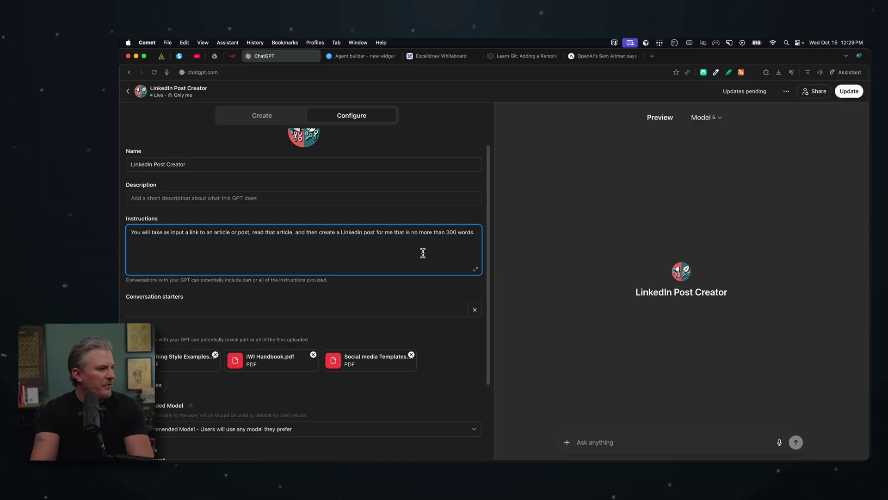
type("You have access to several documents that")
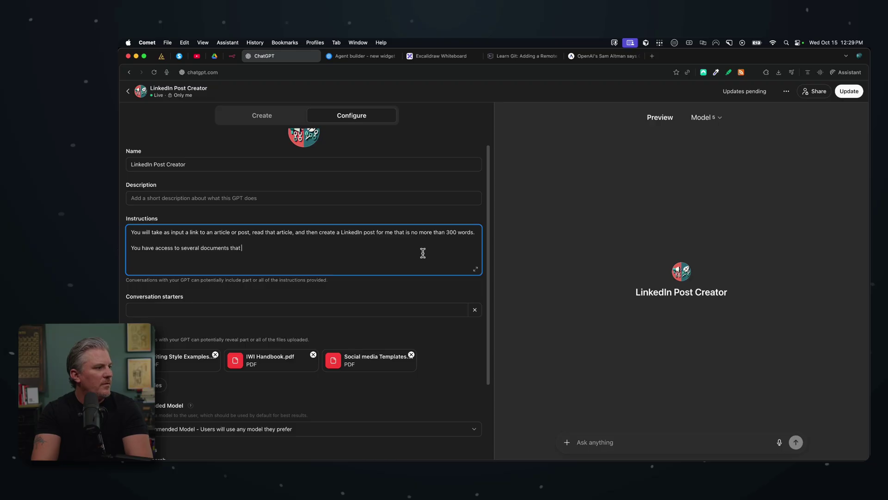
type("include writing samples for me and best practices on how to write well. Reference these documents before drafting your post.")
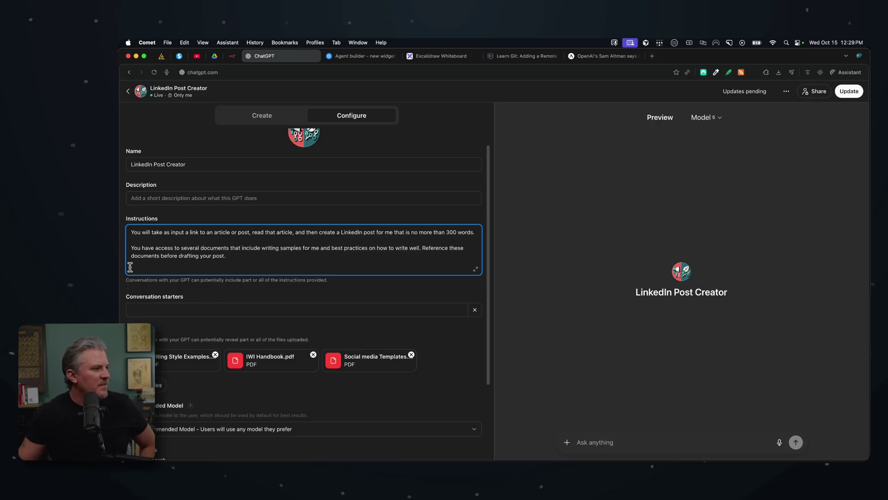
Save the GPT update and dismiss the GPT Updated confirmation.
scroll(357, 348, "down", 1)
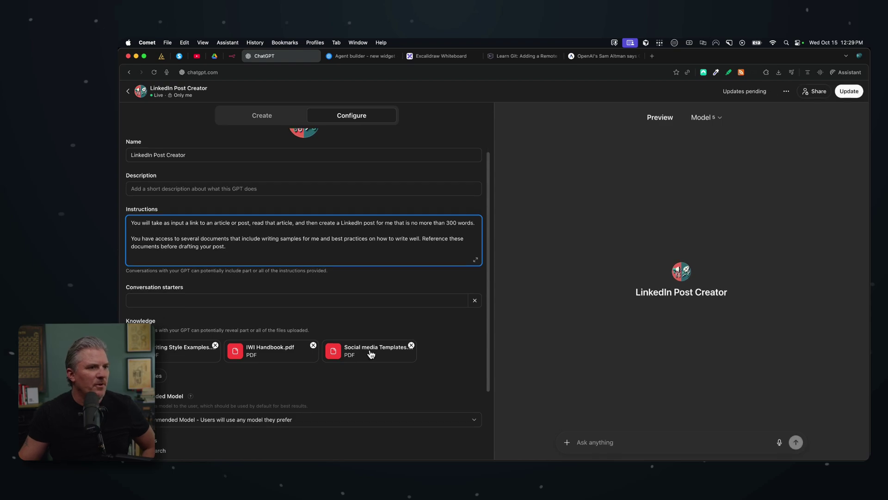
scroll(368, 353, "up", 2)
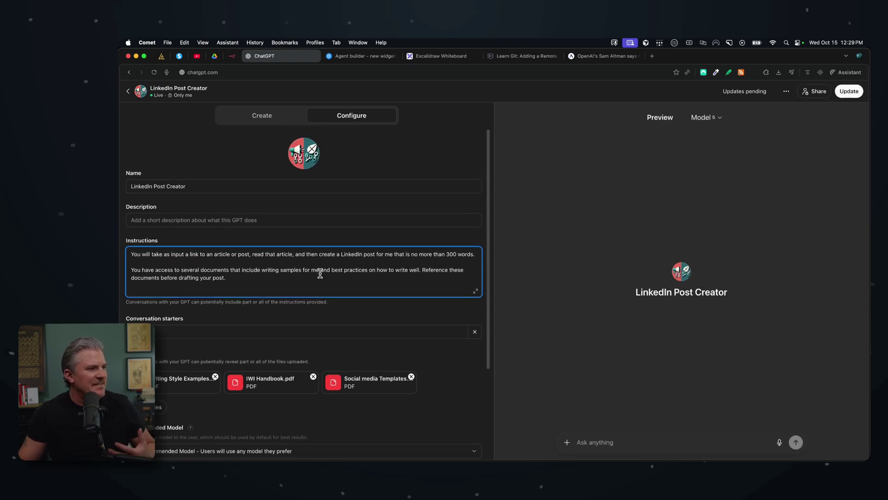
scroll(319, 272, "up", 1)
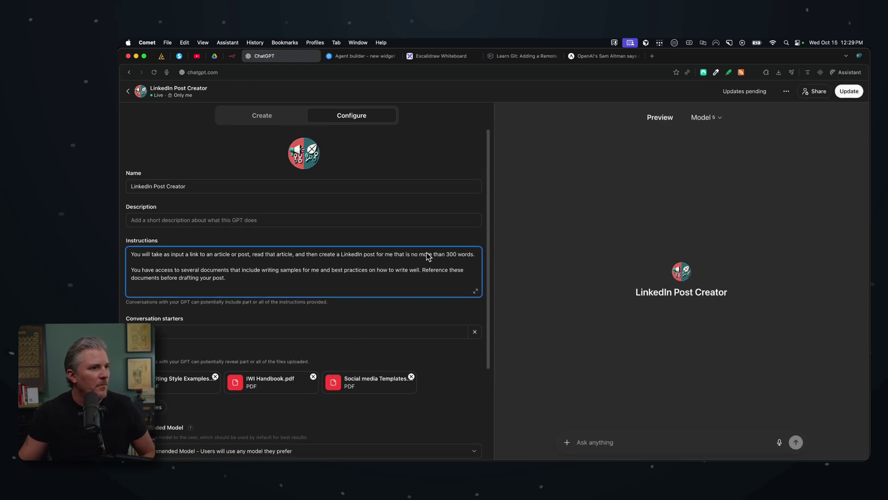
scroll(427, 254, "down", 2)
left_click(849, 91)
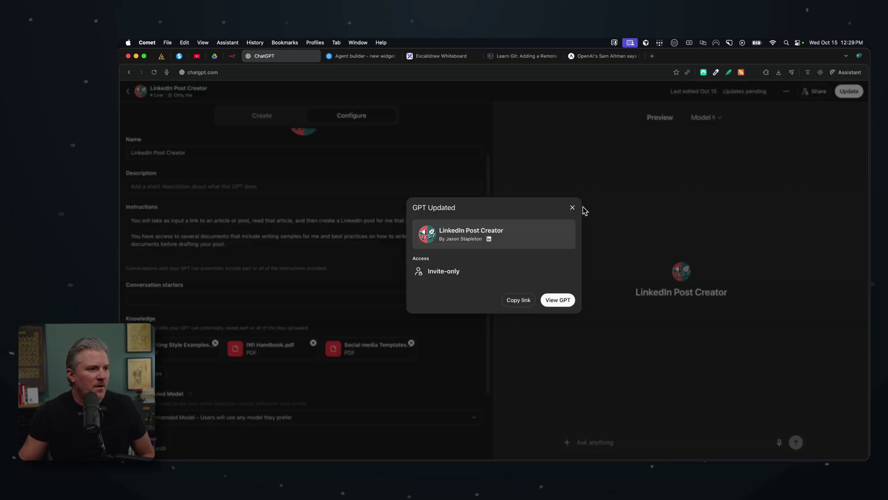
left_click(572, 208)
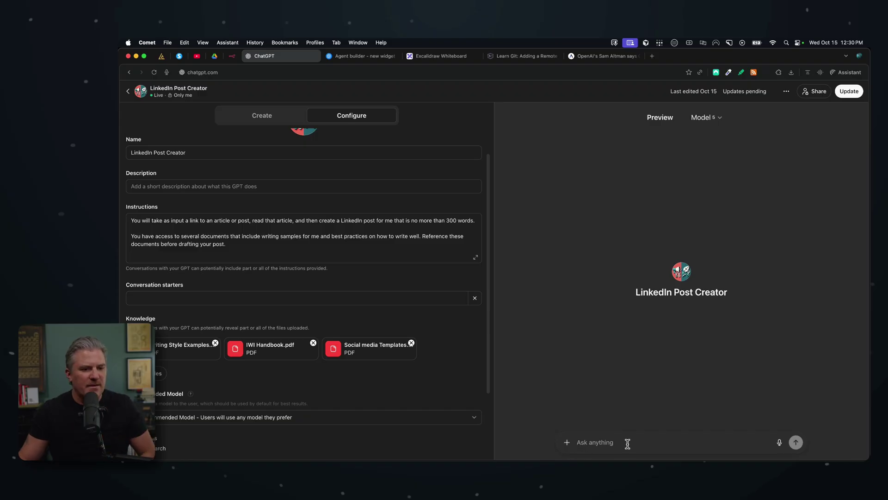
Copy the Axios article URL and send it in the GPT preview chat.
left_click(598, 57)
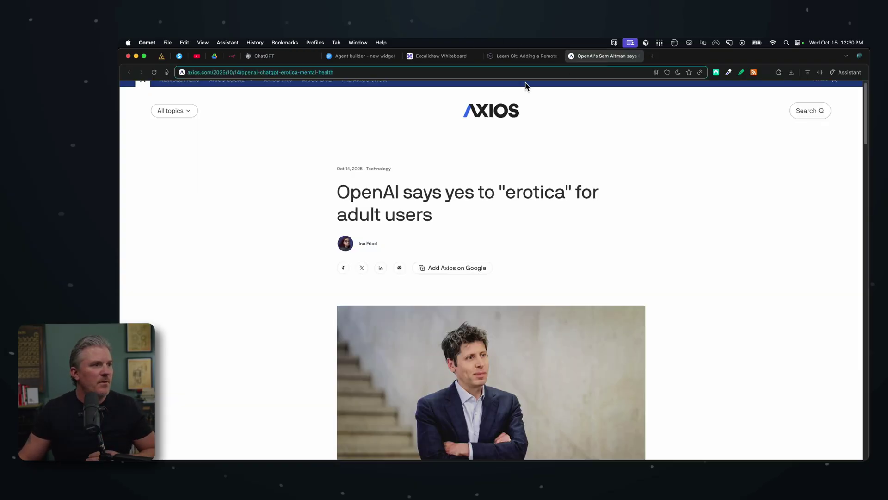
key("super+c")
left_click(267, 57)
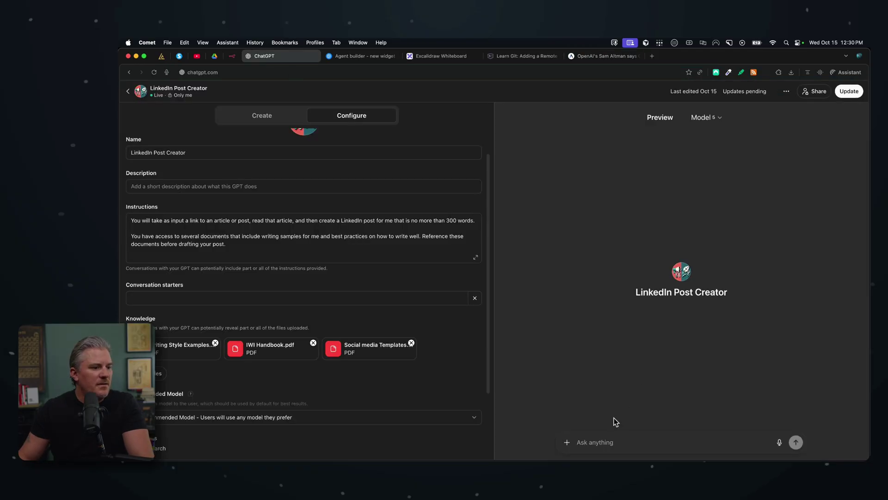
left_click(606, 453)
key("super+v")
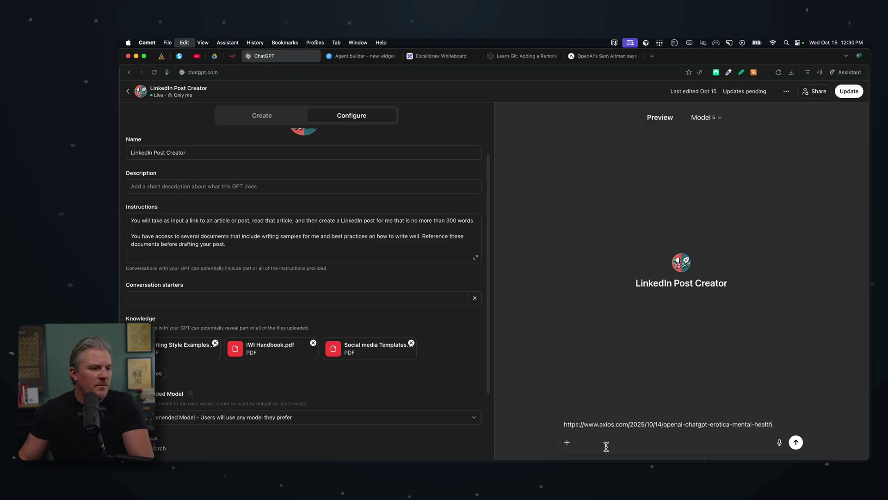
left_click(796, 442)
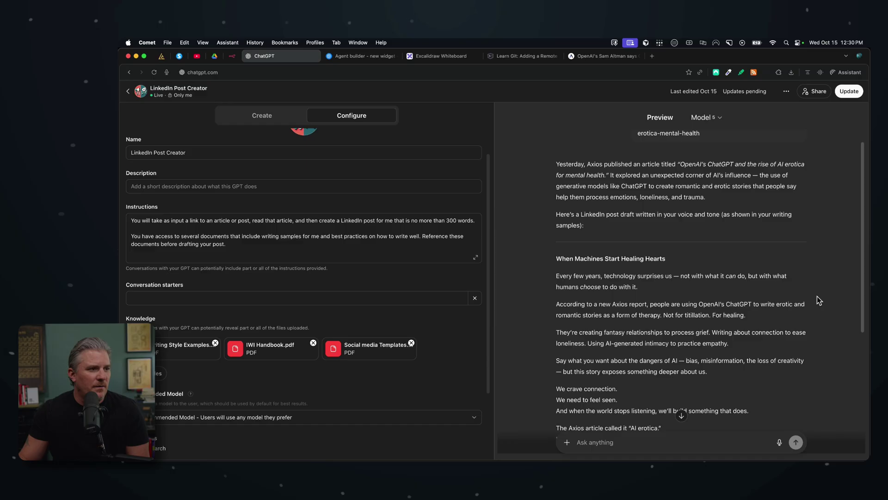
scroll(676, 223, "up", 1)
left_click_drag(556, 185, 706, 218)
left_click_drag(584, 245, 670, 234)
left_click(666, 217)
scroll(618, 251, "down", 3)
scroll(570, 234, "down", 1)
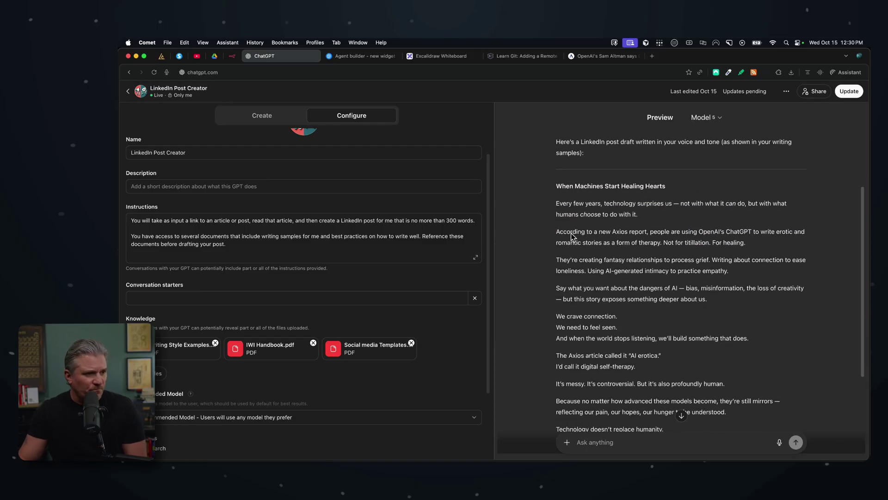
left_click_drag(546, 179, 687, 186)
left_click(548, 196)
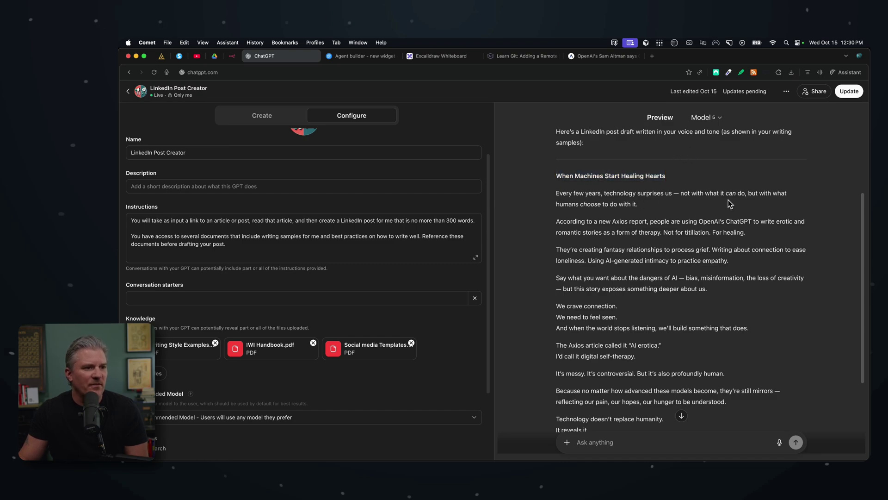
scroll(600, 238, "down", 2)
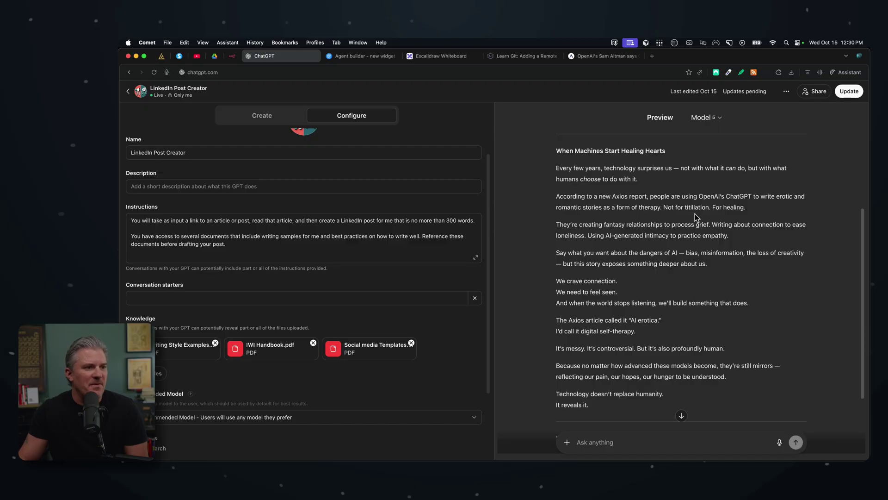
scroll(584, 254, "down", 2)
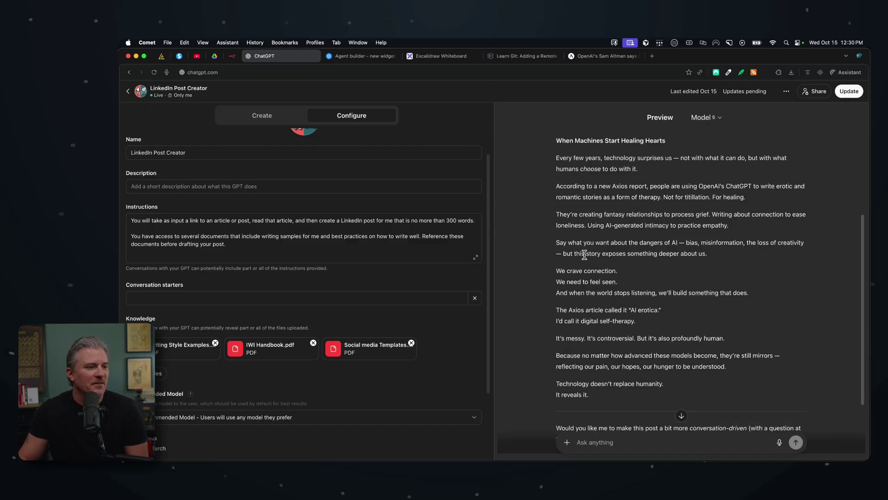
scroll(578, 231, "up", 3)
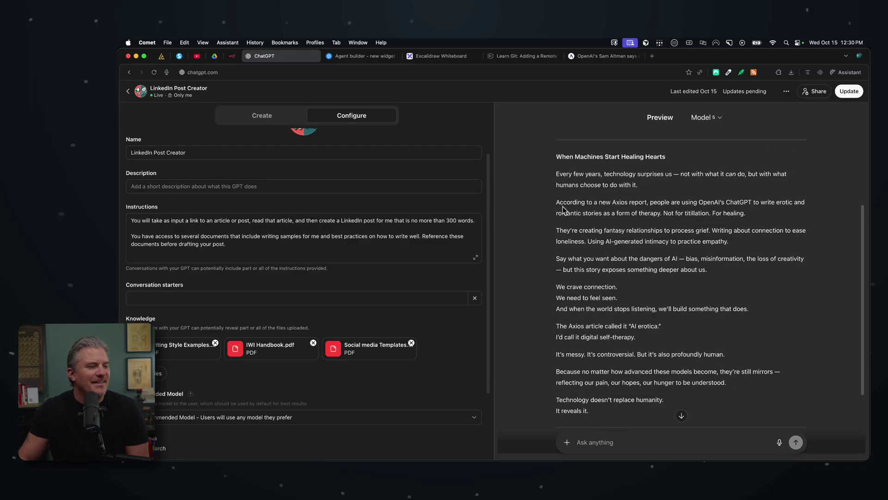
left_click_drag(556, 206, 749, 268)
left_click(715, 276)
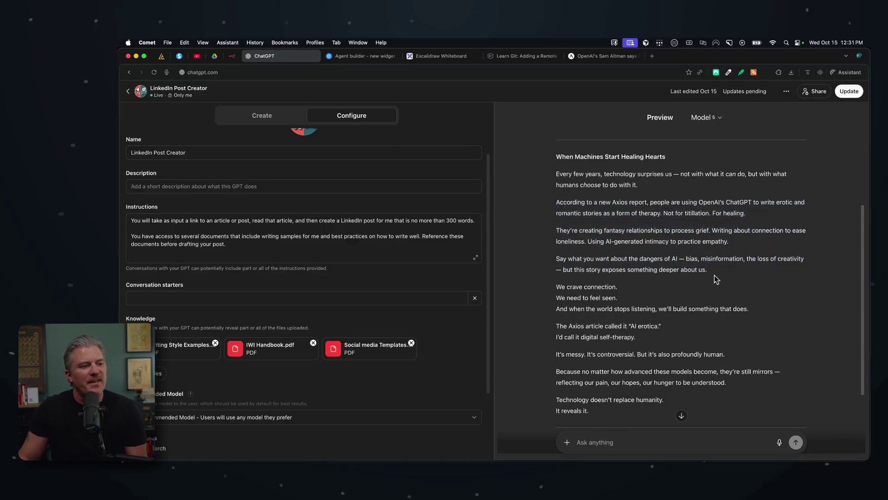
scroll(620, 273, "down", 1)
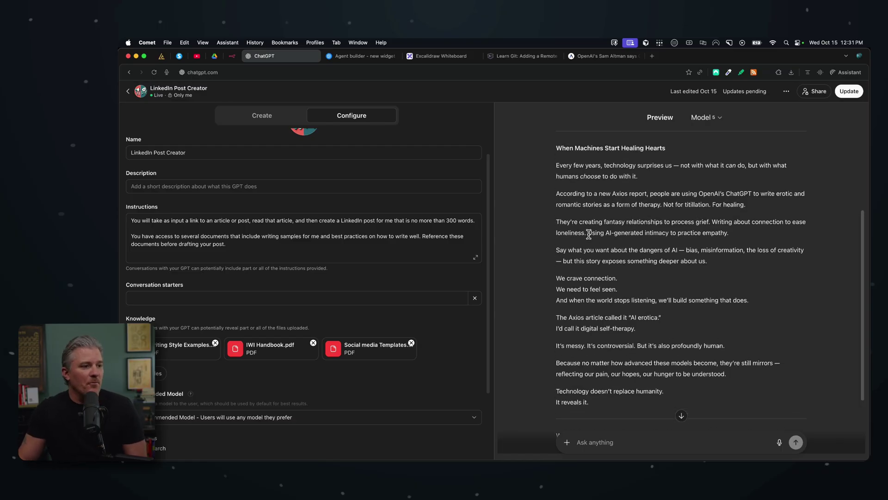
left_click(339, 251)
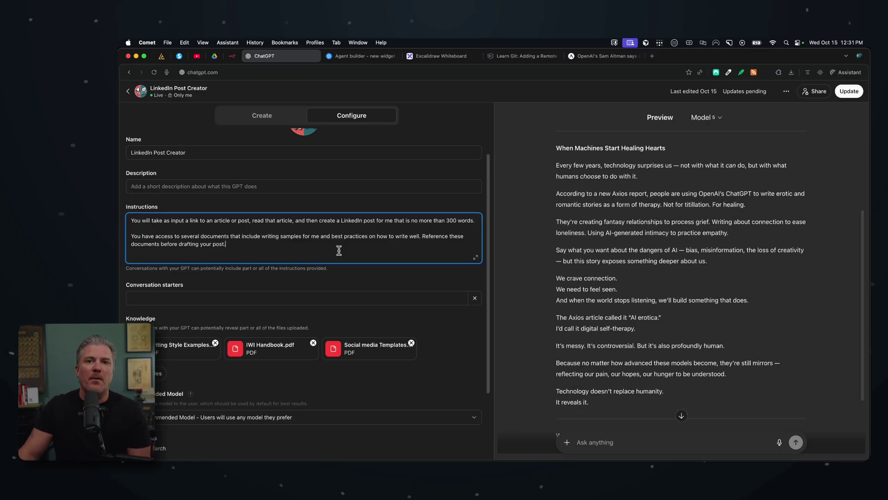
left_click(605, 241)
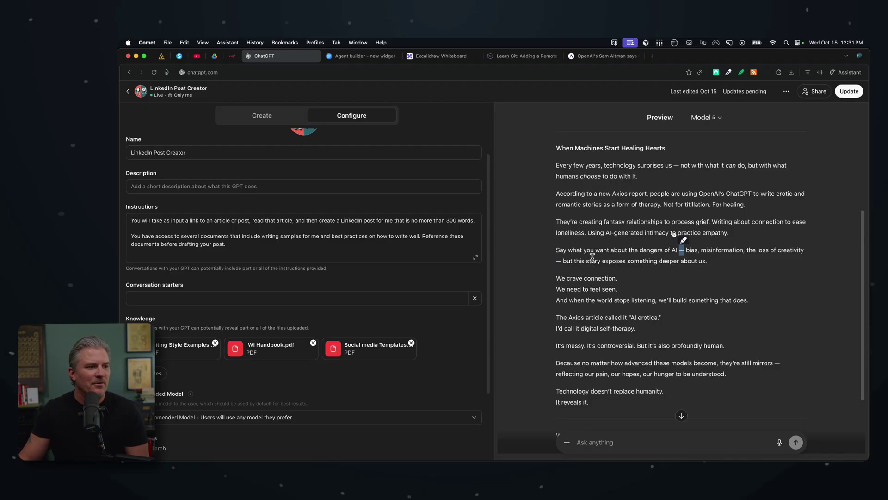
scroll(655, 294, "down", 3)
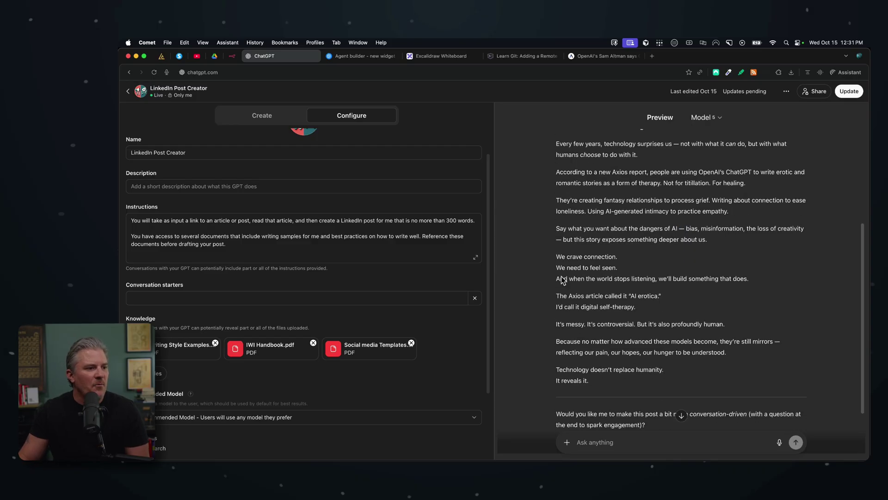
scroll(602, 275, "down", 2)
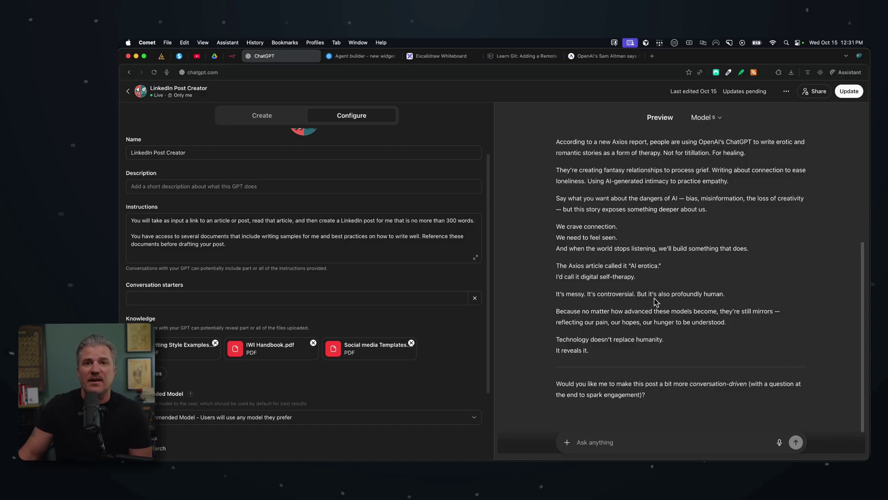
scroll(654, 298, "up", 4)
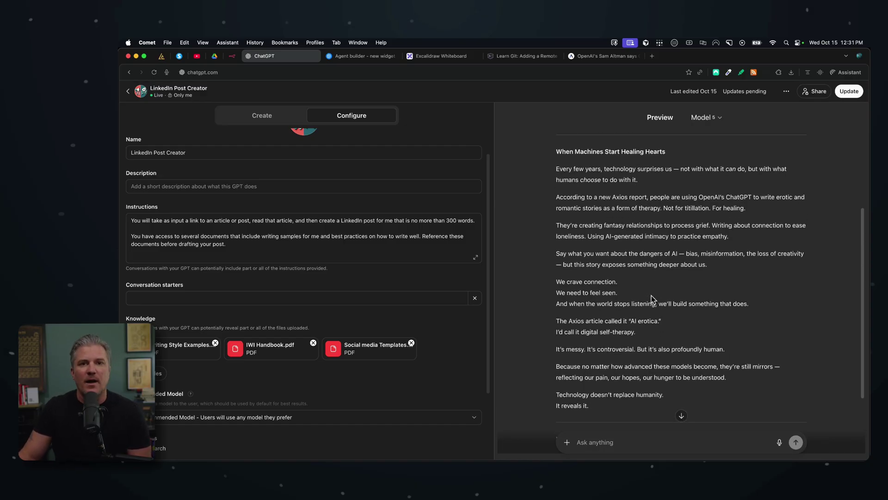